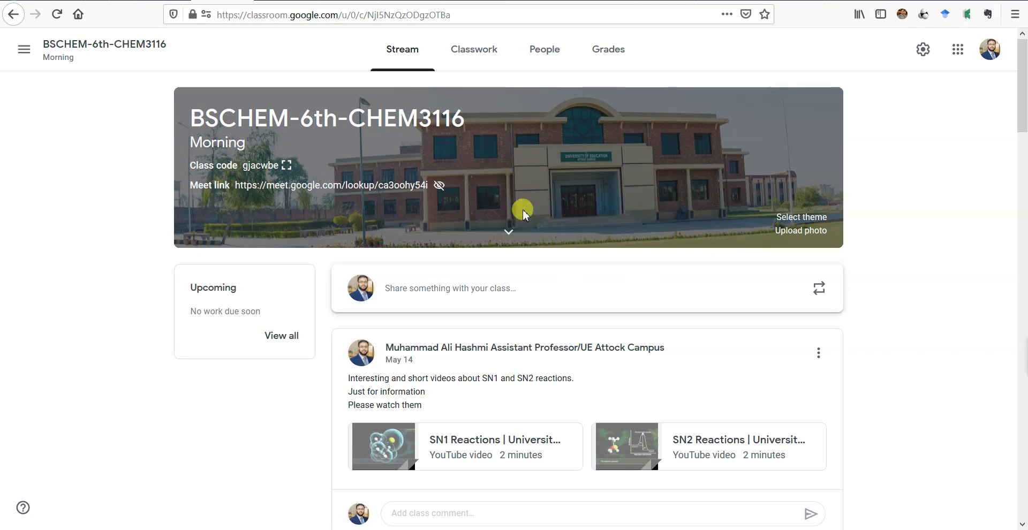
# Create a new quiz assignment in the classwork of the BSCHEM-6th-CHEM3116 class.
pyautogui.scroll(-3, 524, 222)
pyautogui.scroll(3, 523, 222)
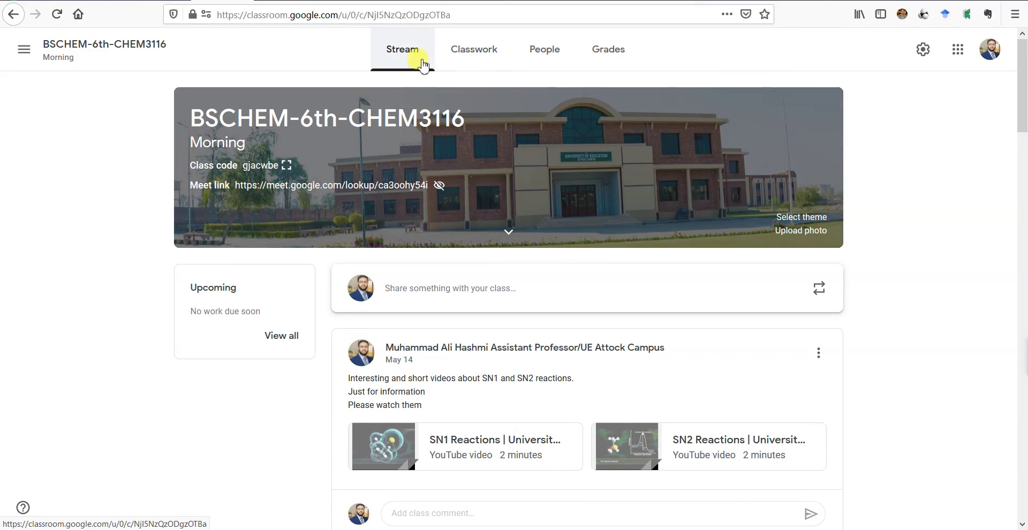
pyautogui.click(480, 60)
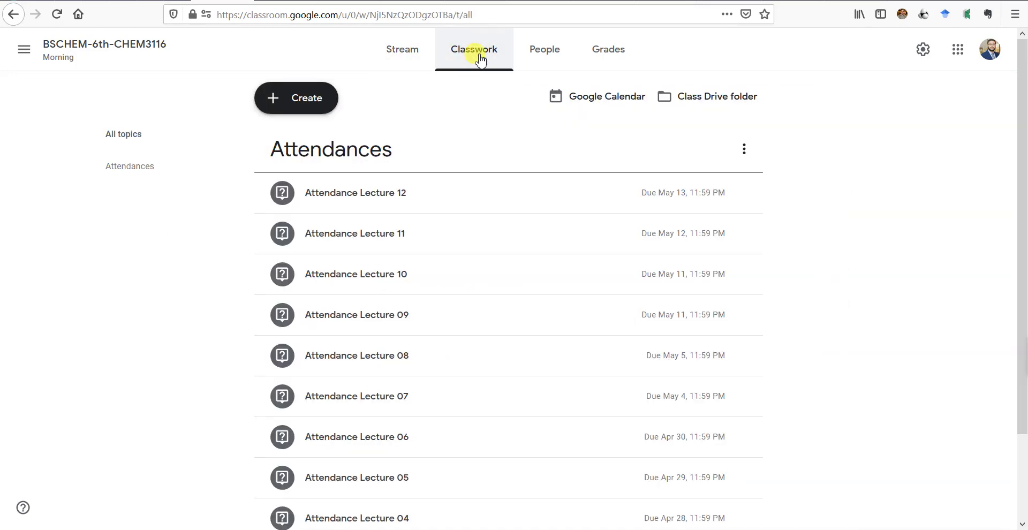
pyautogui.scroll(-2, 425, 252)
pyautogui.scroll(2, 416, 252)
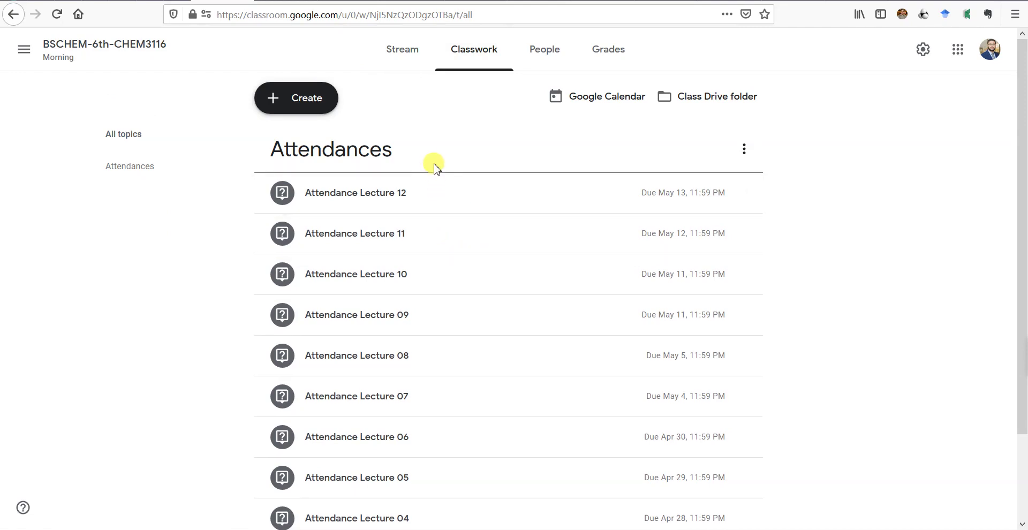
pyautogui.click(288, 105)
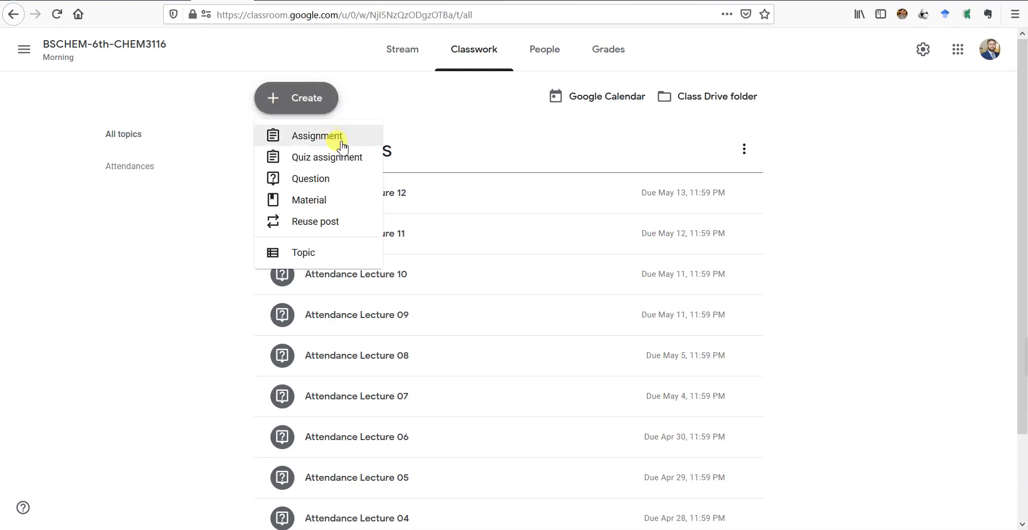
pyautogui.click(373, 161)
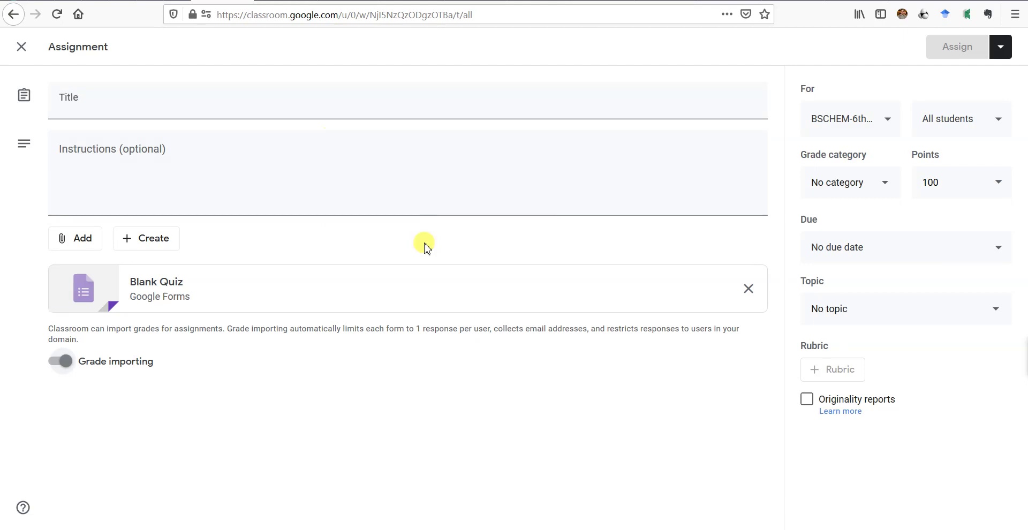
# Title the assignment "Quiz # 01" and enter the instructions "Choose the correct option.".
pyautogui.click(316, 105)
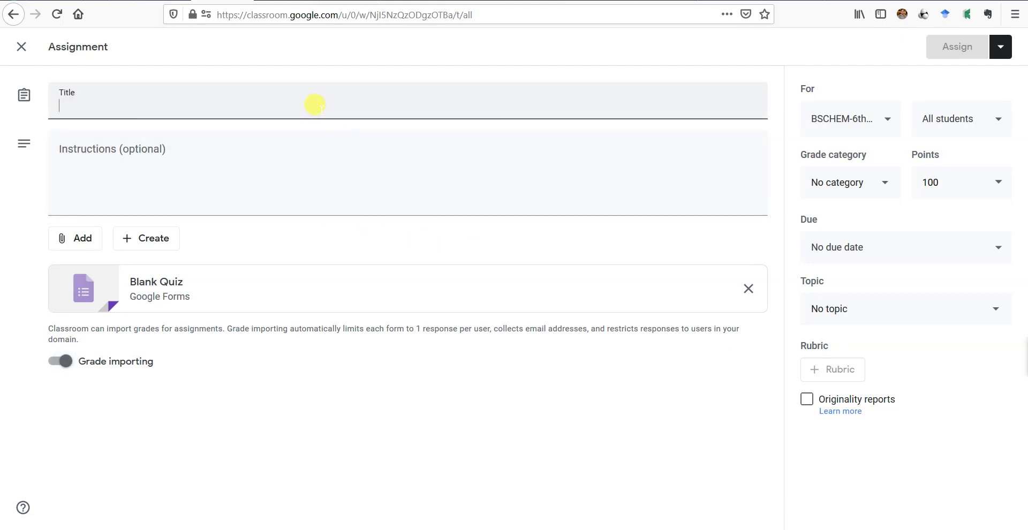
pyautogui.write('Qu')
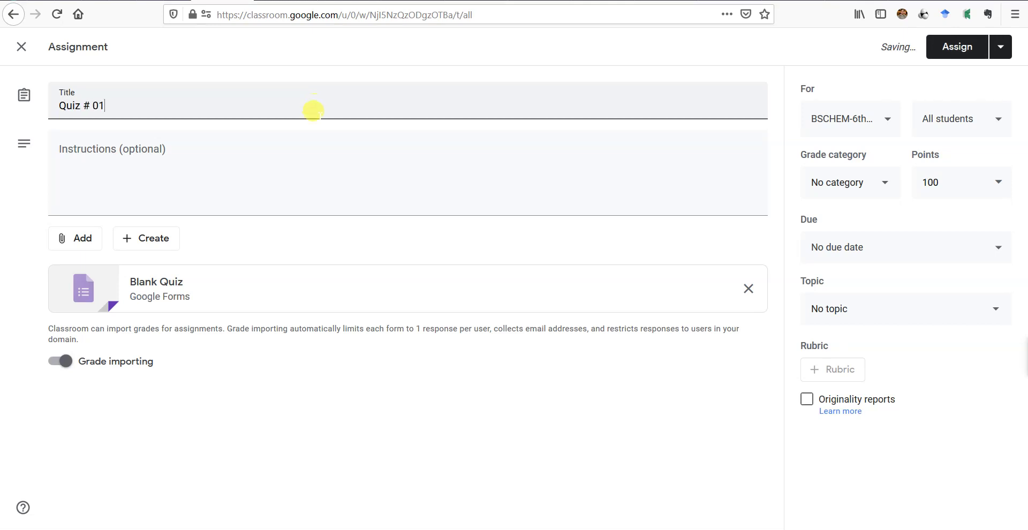
pyautogui.click(212, 150)
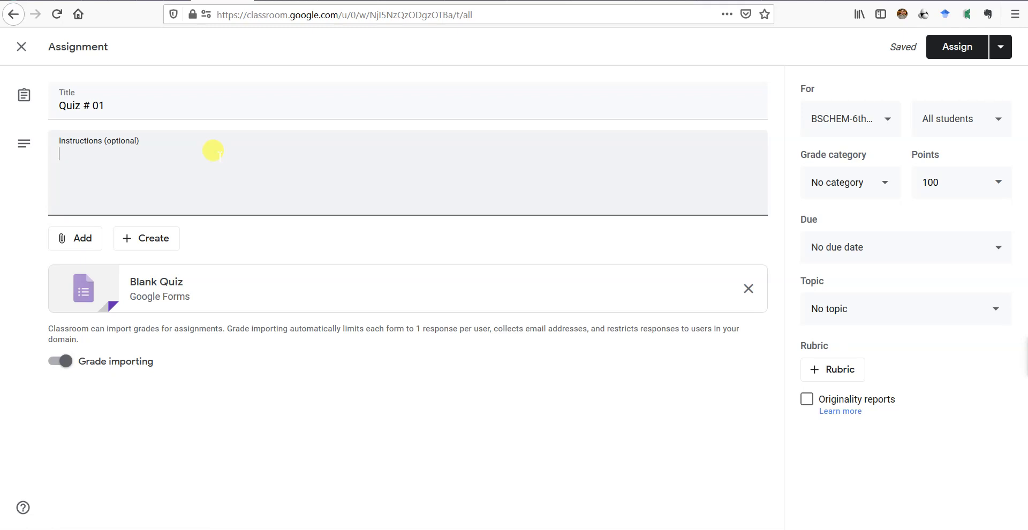
pyautogui.write('Choose the correct option.')
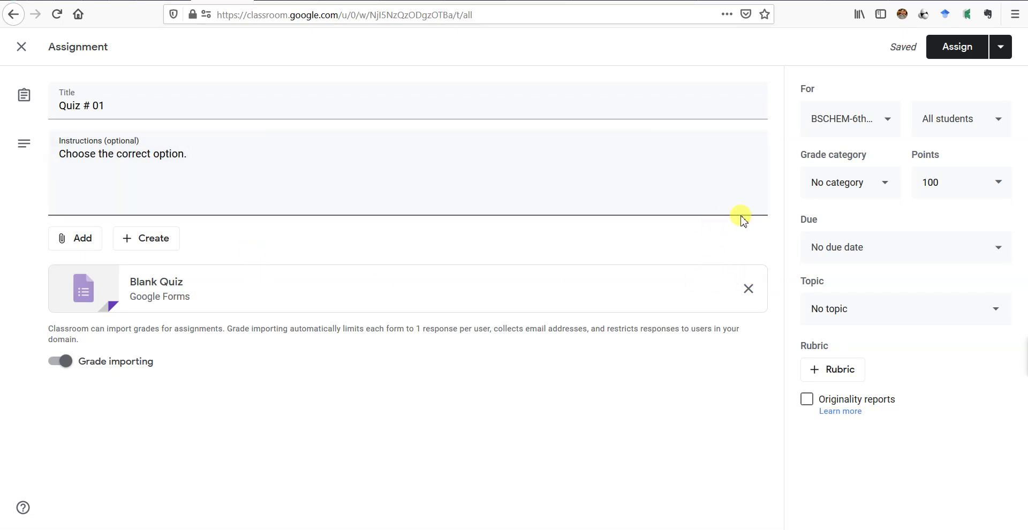
# Set the assignment's grade category to Quiz and its points to 6.
pyautogui.click(886, 187)
pyautogui.click(853, 227)
pyautogui.click(927, 183)
pyautogui.click(999, 186)
pyautogui.doubleClick(927, 182)
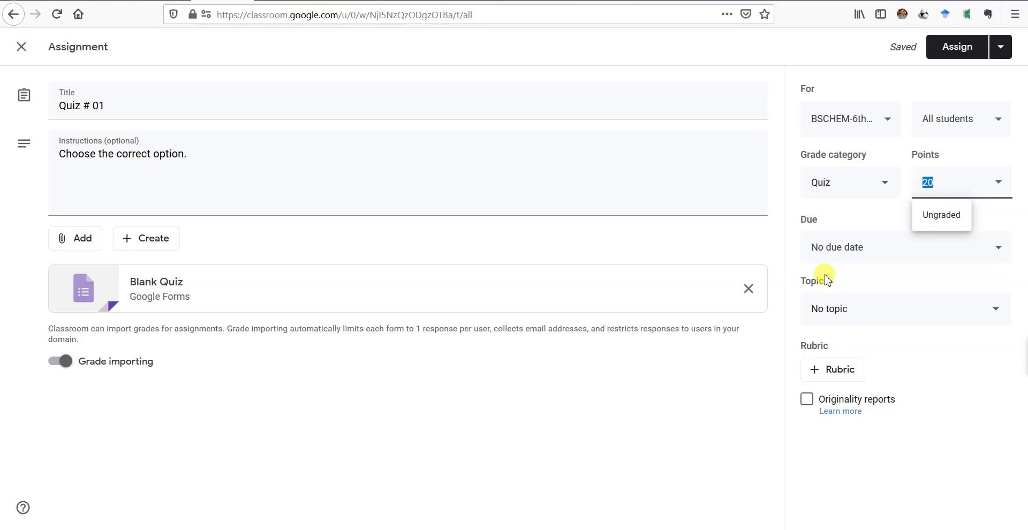
pyautogui.write('5')
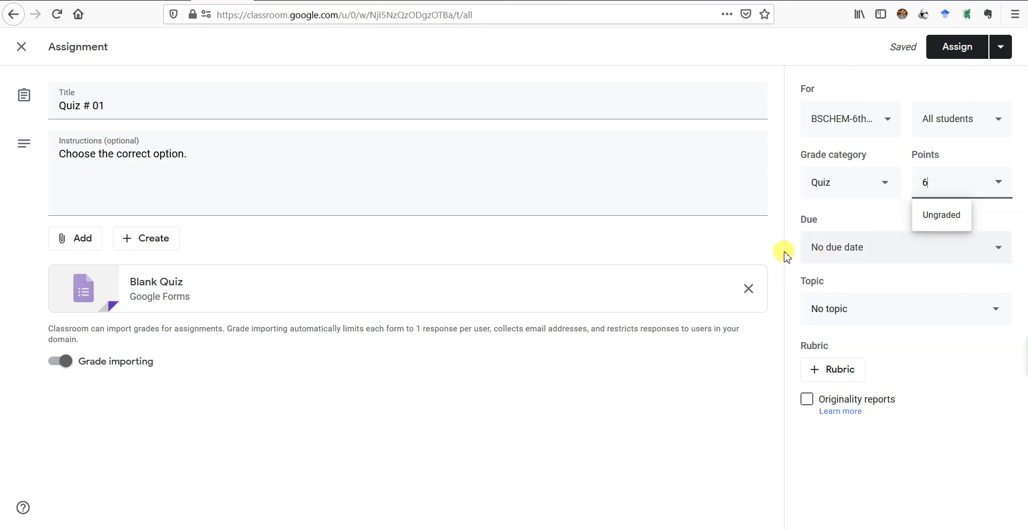
pyautogui.click(773, 250)
# Set the assignment's due date to May 18, 2020 and the due time to 03:10 PM.
pyautogui.click(826, 256)
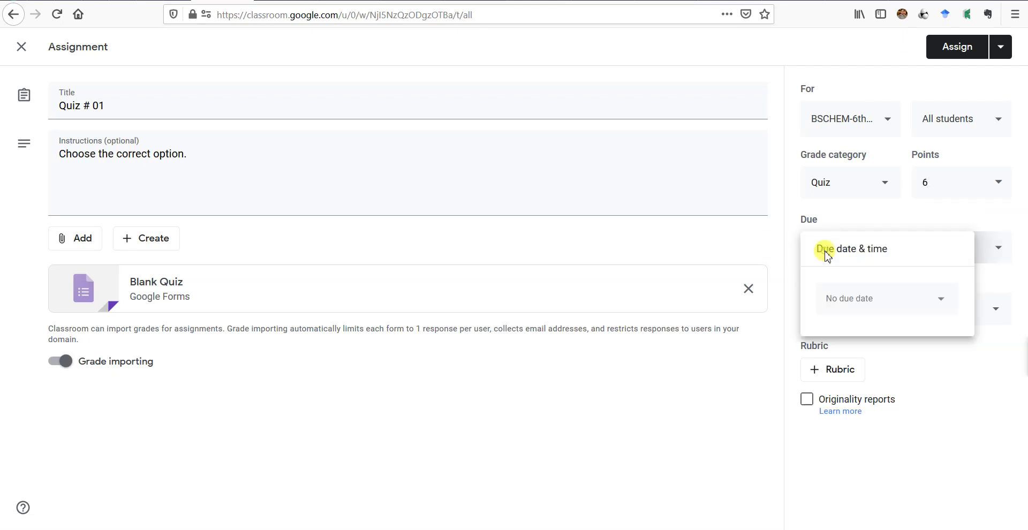
pyautogui.click(857, 297)
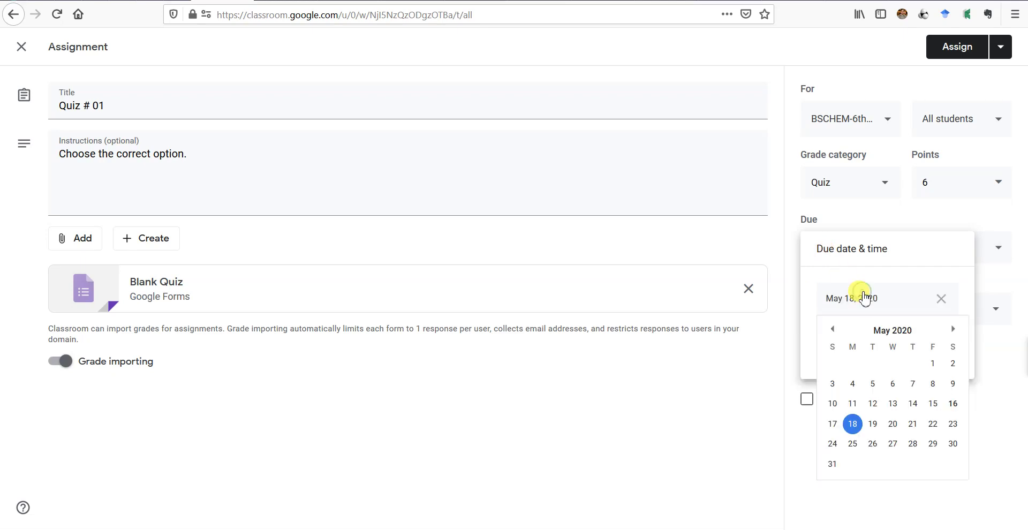
pyautogui.click(853, 425)
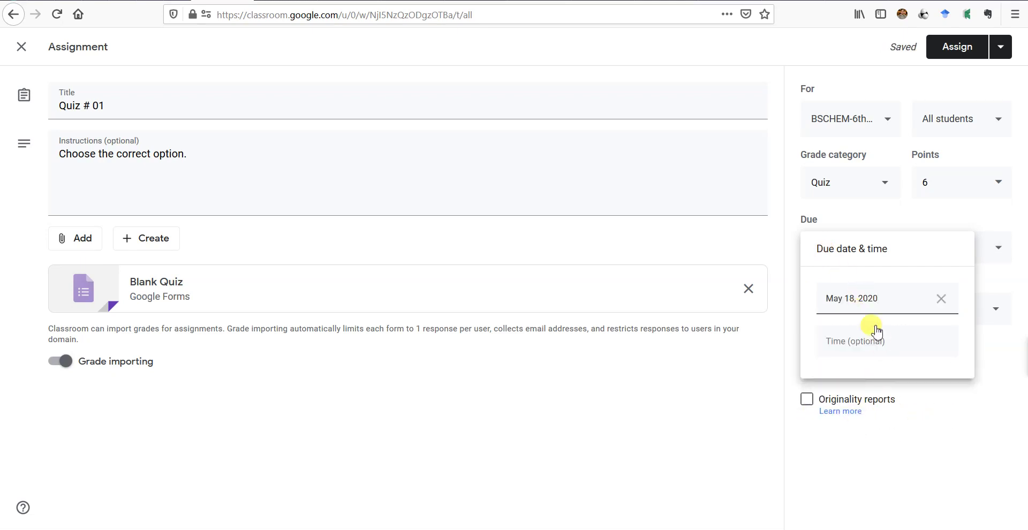
pyautogui.click(859, 342)
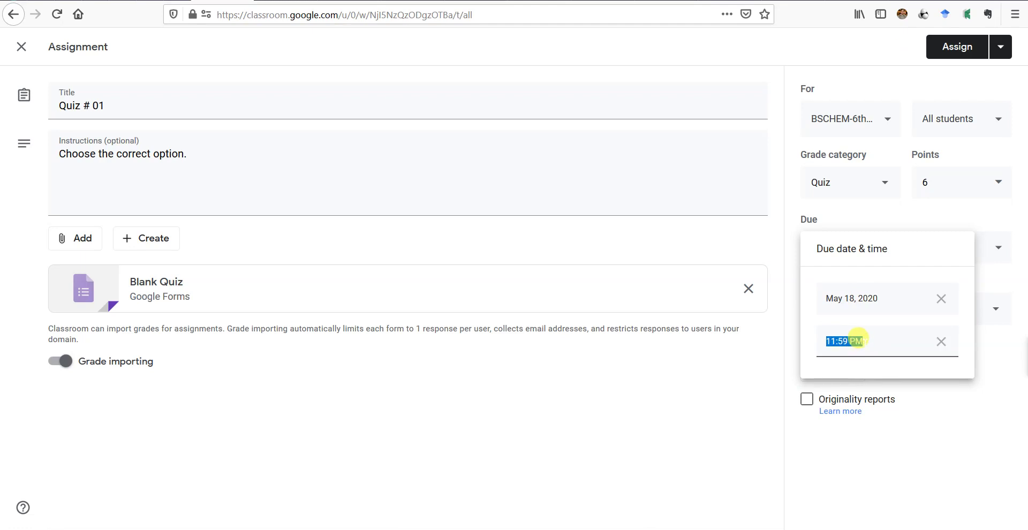
pyautogui.click(827, 343)
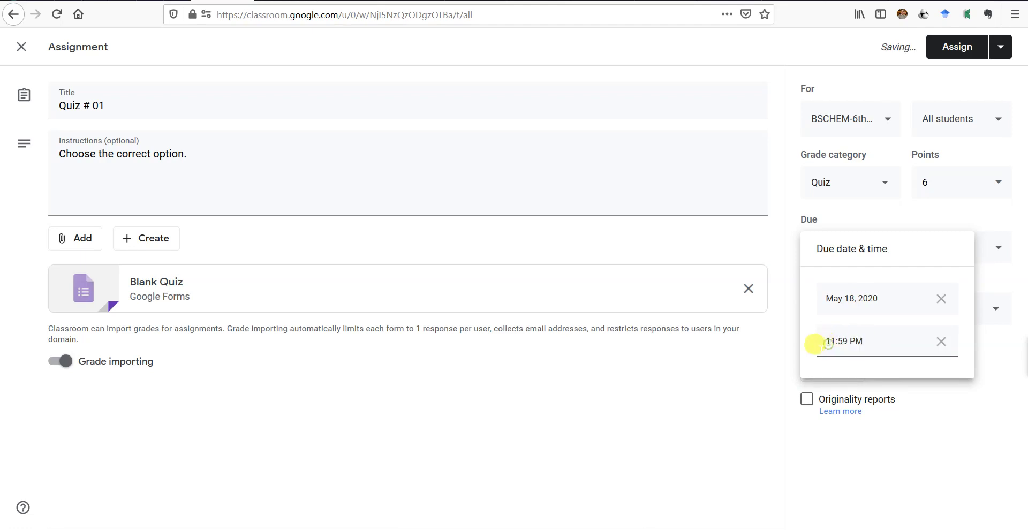
pyautogui.click(814, 344)
pyautogui.write('03:')
pyautogui.write('00')
pyautogui.press('BackSpace')
pyautogui.write('10')
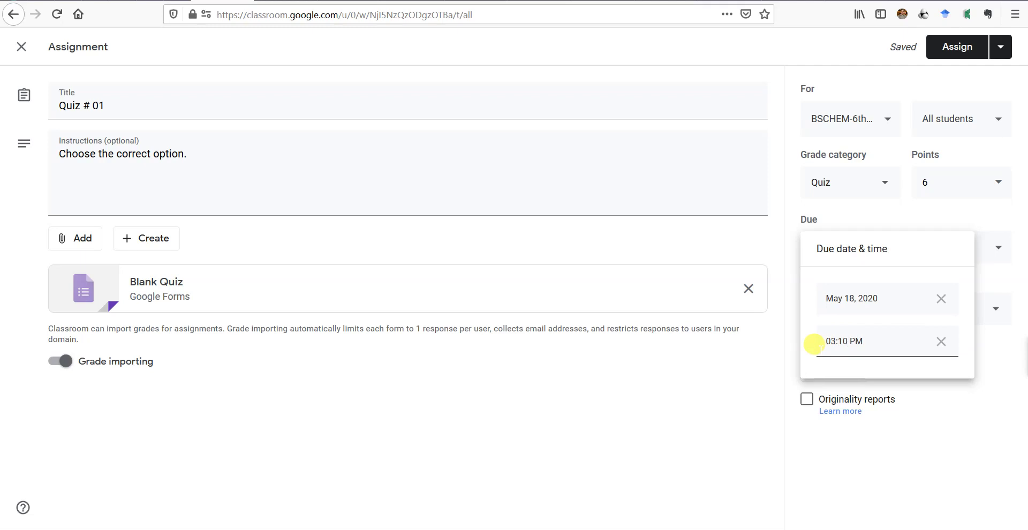
pyautogui.click(763, 378)
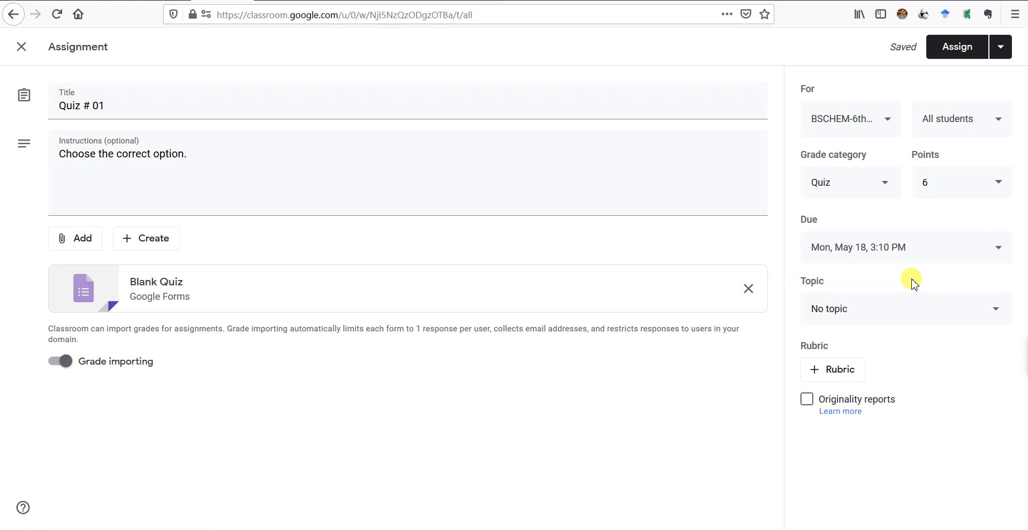
# Create a new topic named "Quizzes" for the assignment.
pyautogui.click(996, 310)
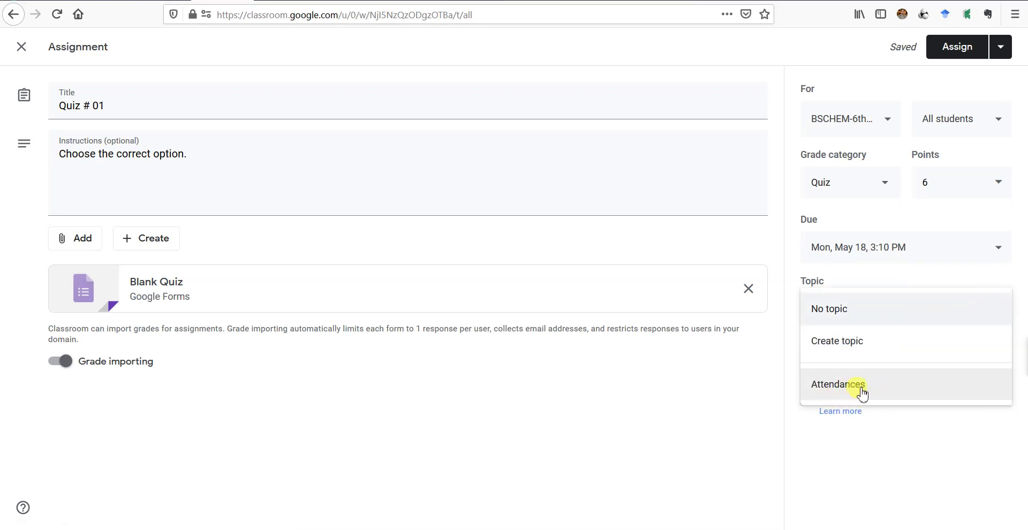
pyautogui.click(880, 348)
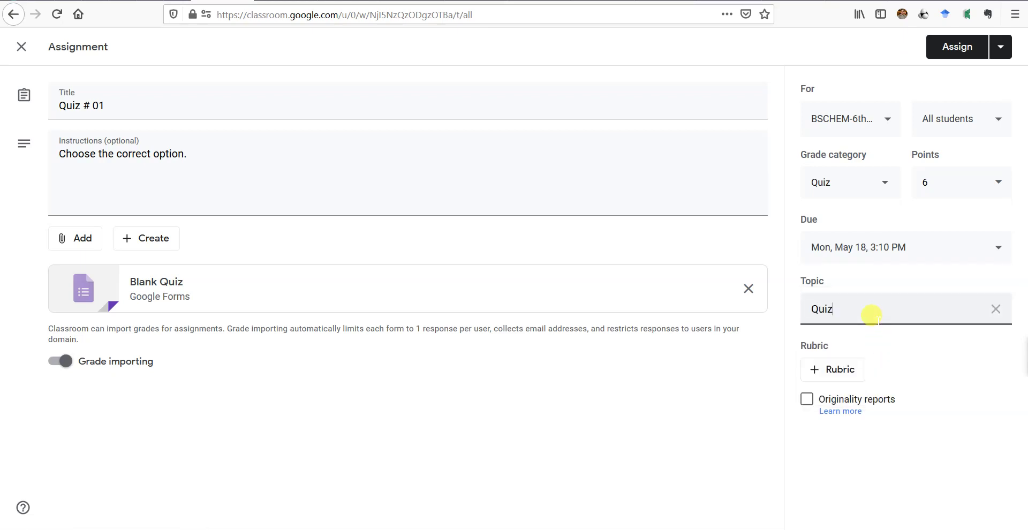
pyautogui.write('Quizzes')
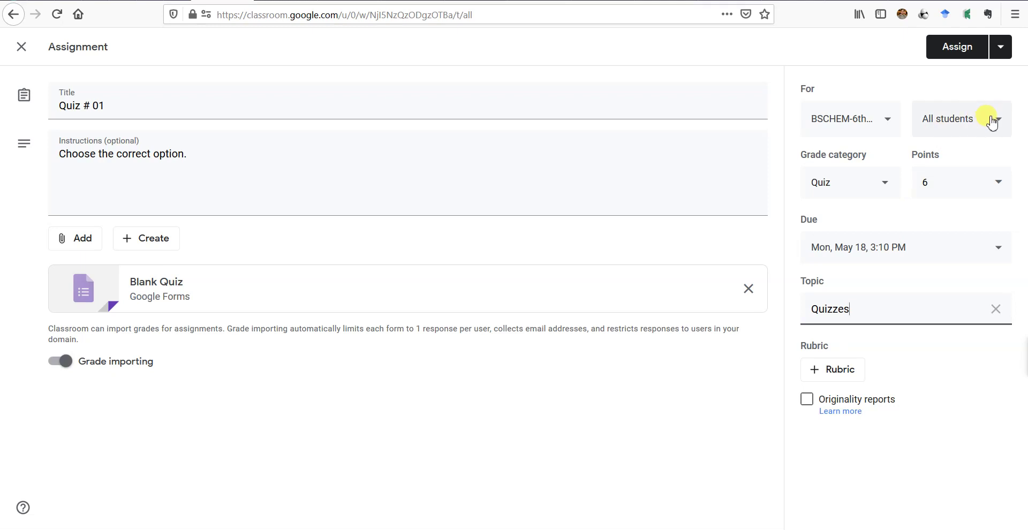
pyautogui.click(970, 124)
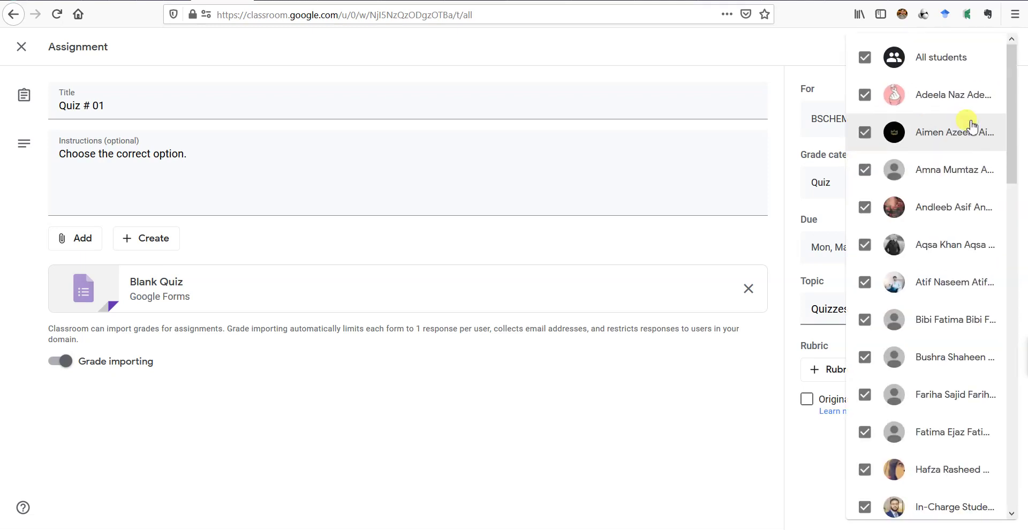
pyautogui.click(748, 250)
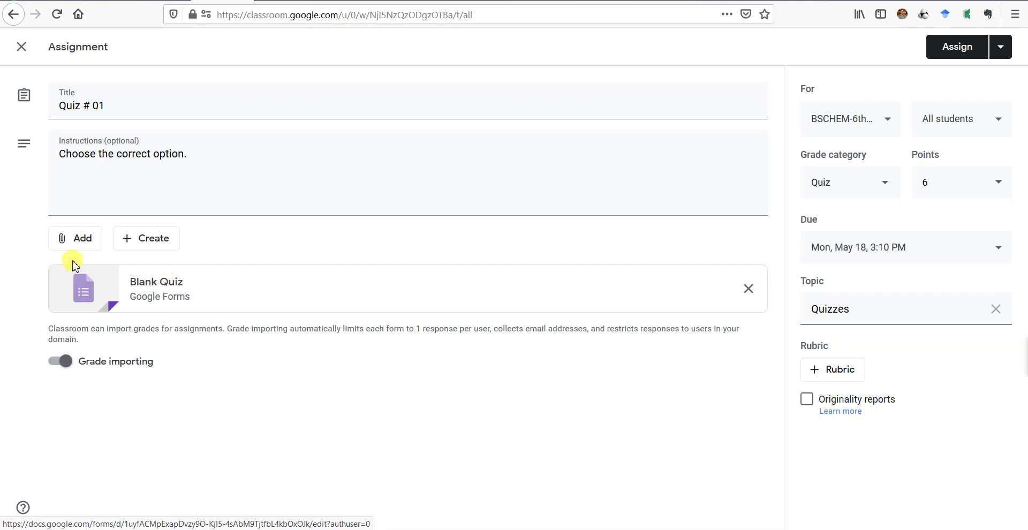
pyautogui.click(83, 245)
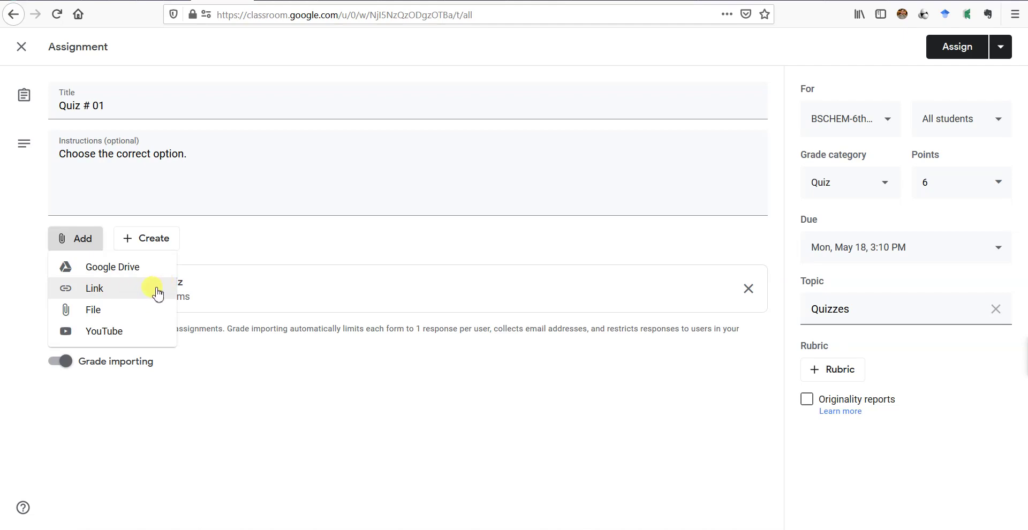
pyautogui.click(227, 258)
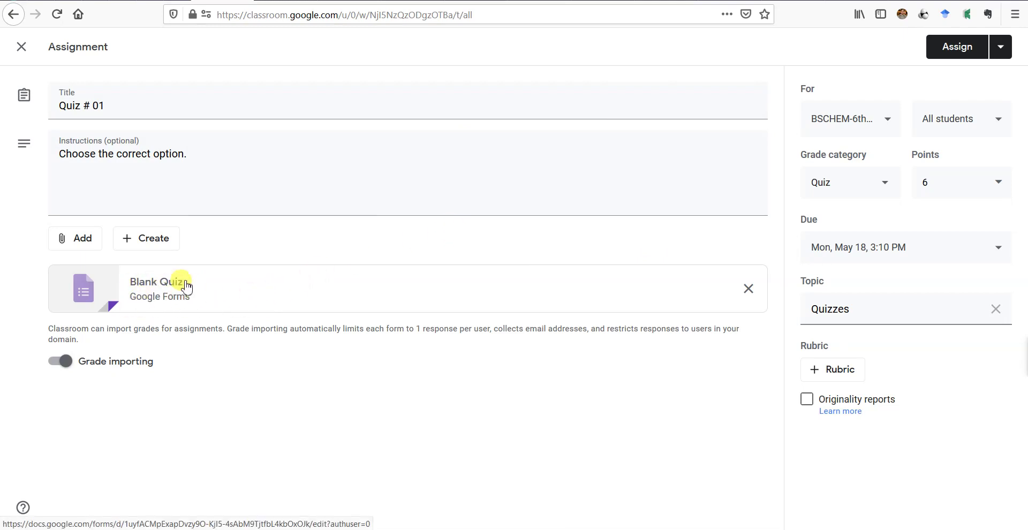
# Open the attached Blank Quiz in Google Forms and change the form's title to "Quiz # 01".
pyautogui.click(161, 293)
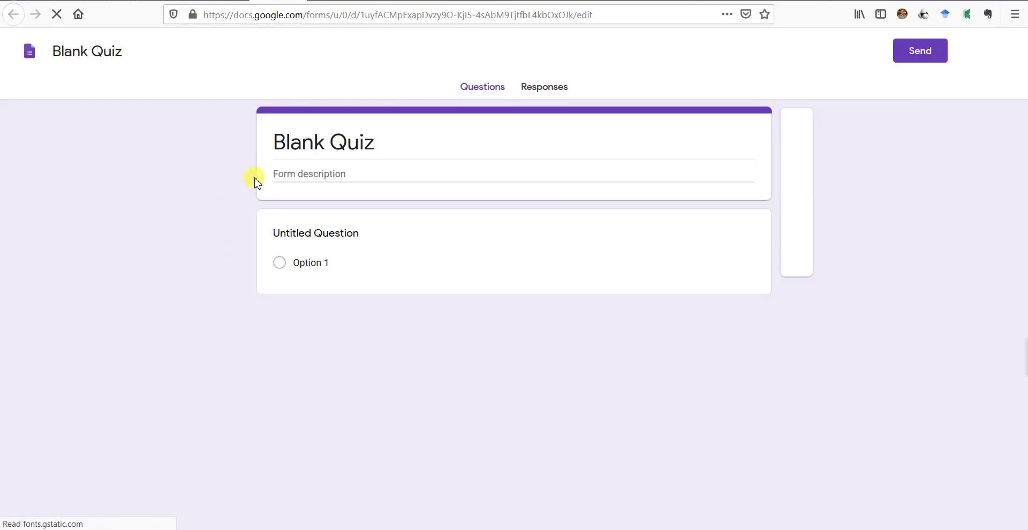
pyautogui.click(350, 143)
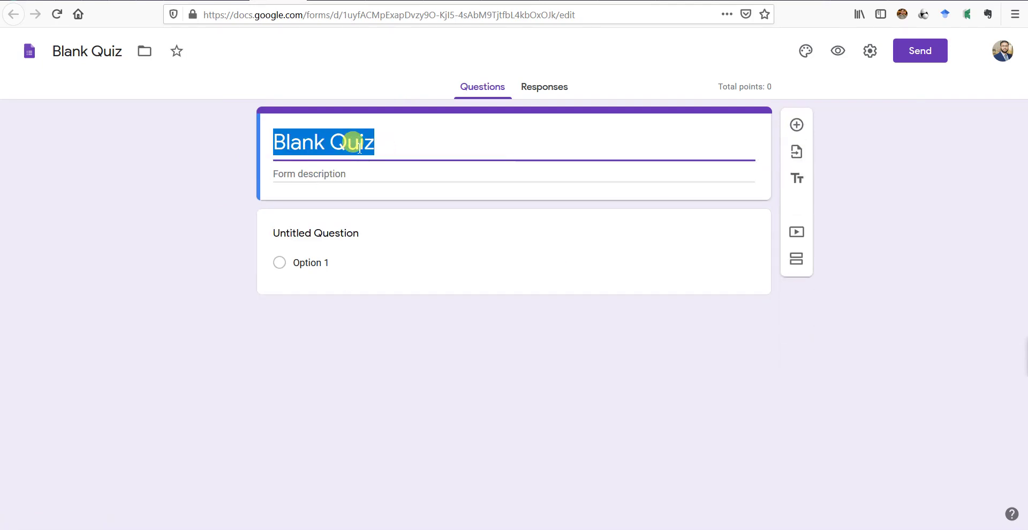
pyautogui.write('Quiz # 0')
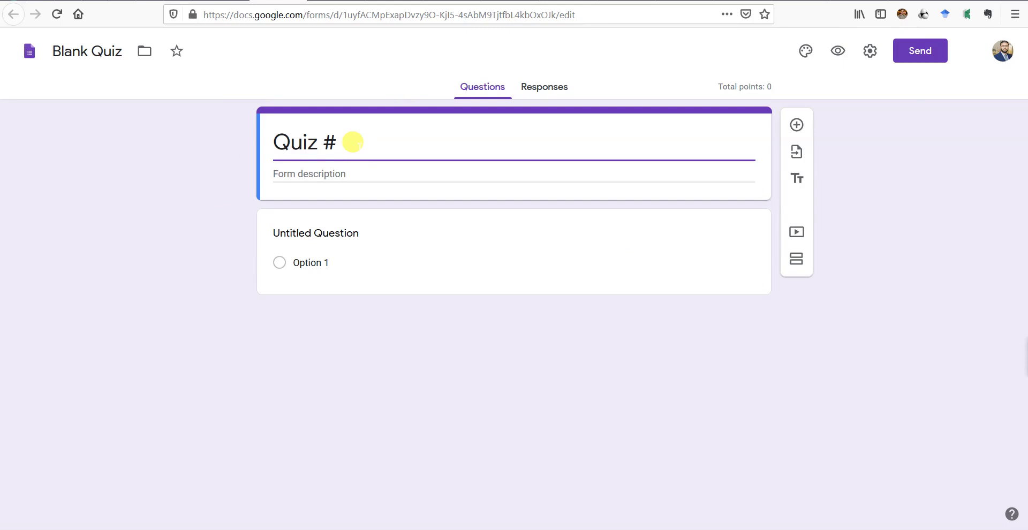
pyautogui.write('1')
pyautogui.click(317, 171)
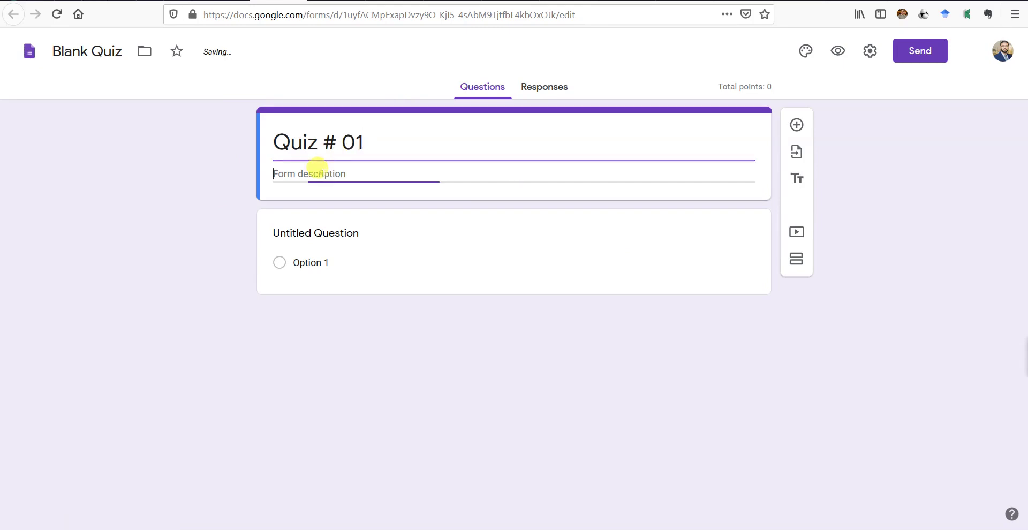
# Rename the form's file as "Quiz # 01 - CHEM3116".
pyautogui.click(88, 45)
pyautogui.moveTo(123, 51); pyautogui.dragTo(48, 58)
pyautogui.write('Qu')
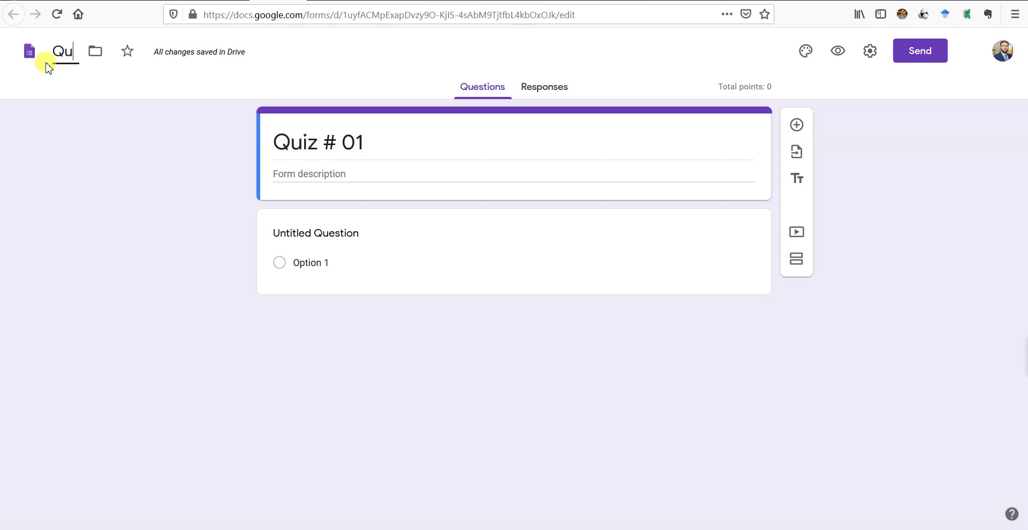
pyautogui.write('iz # 01')
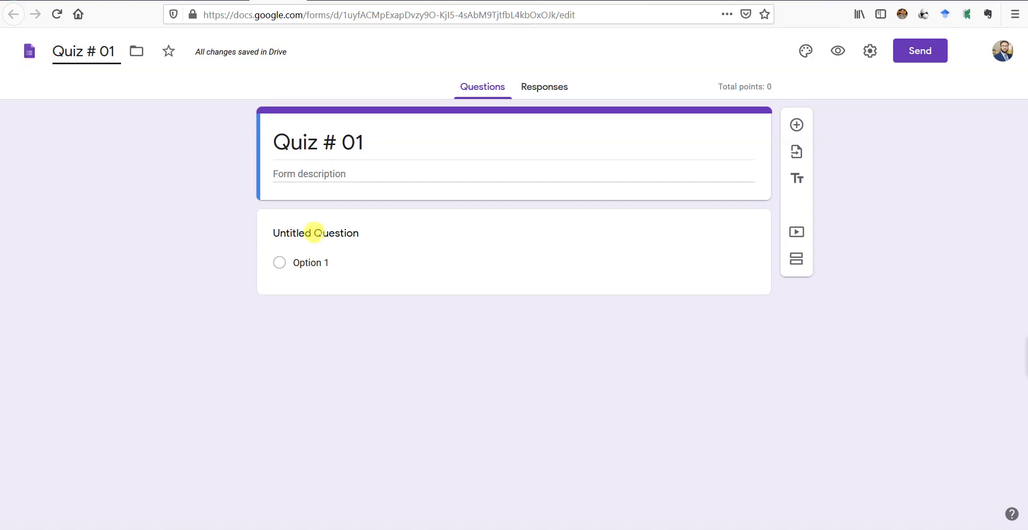
pyautogui.write(' -')
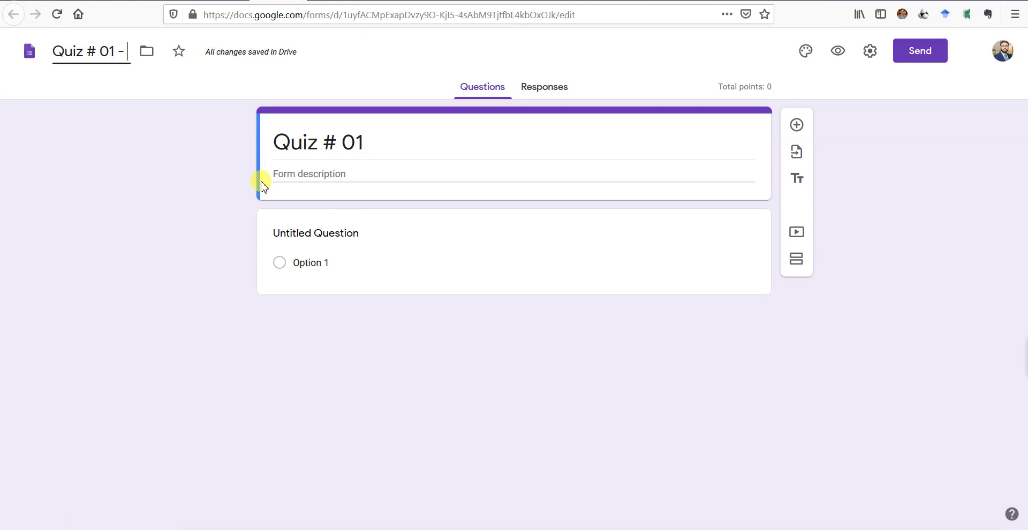
pyautogui.write(' CHEM3116')
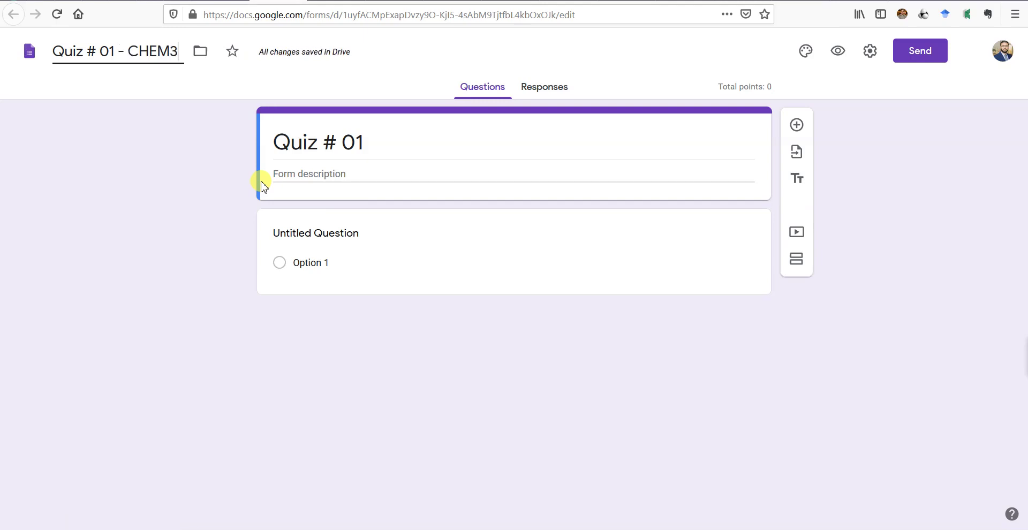
# Enter "Choose the correct option." as the form description.
pyautogui.click(344, 171)
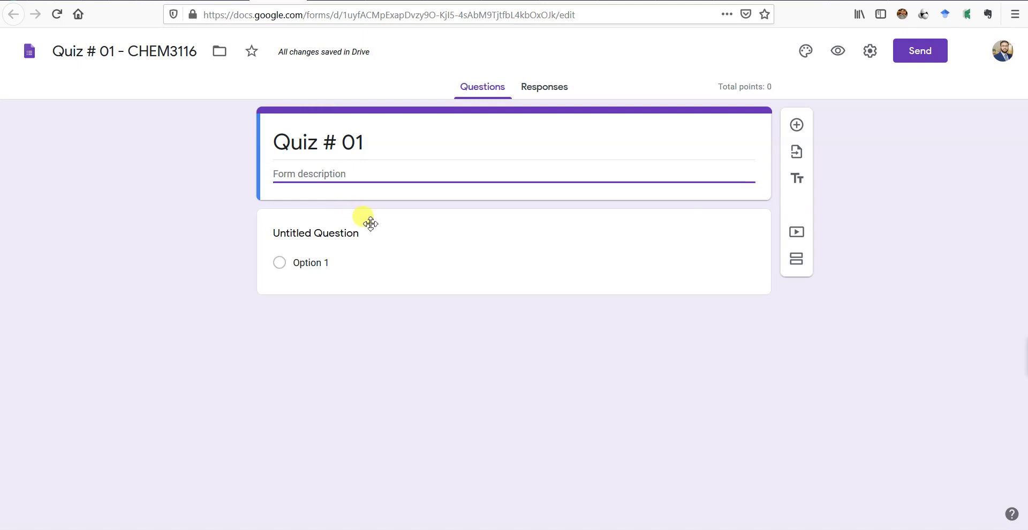
pyautogui.write('Choose the correct option.')
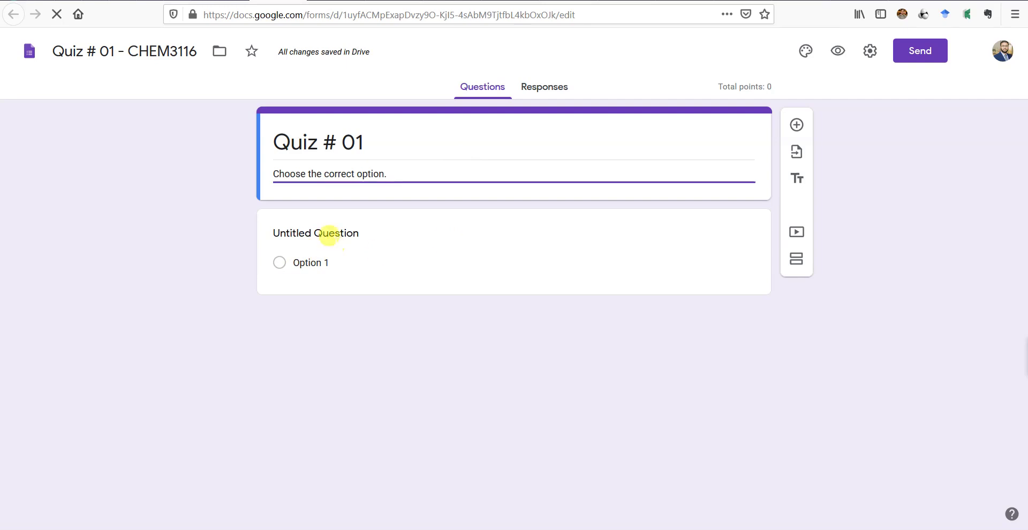
# Enter "How are you feeling today?" as the first question and keep its type as Multiple choice.
pyautogui.click(395, 238)
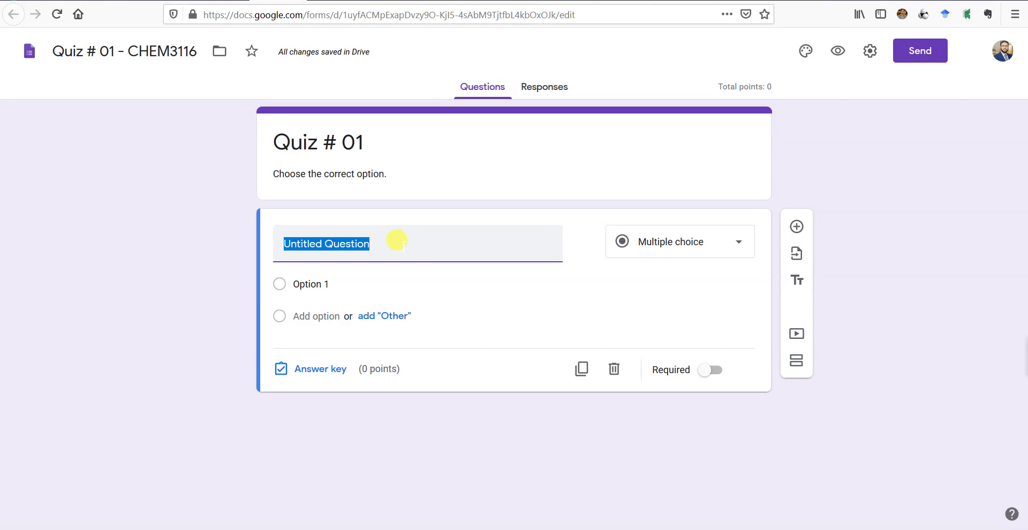
pyautogui.write('How')
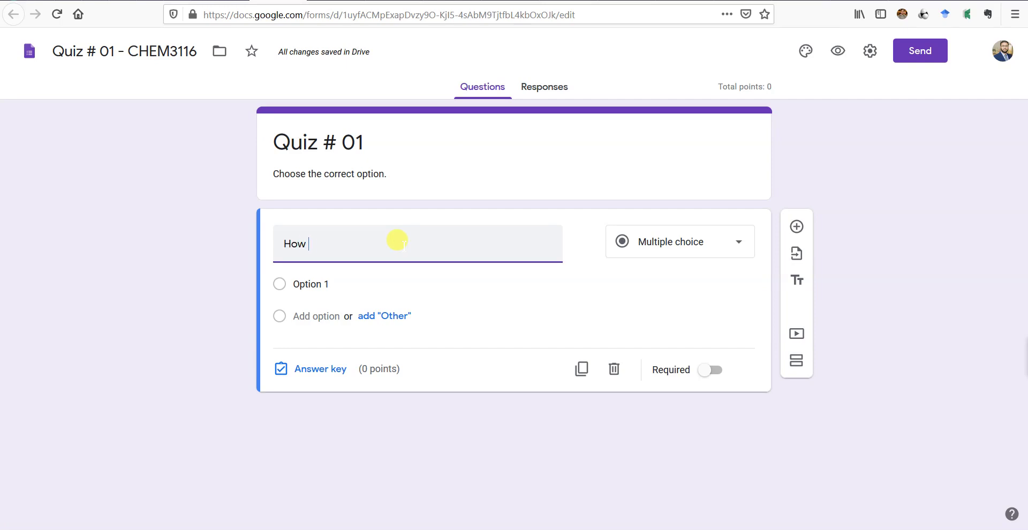
pyautogui.write(' are you')
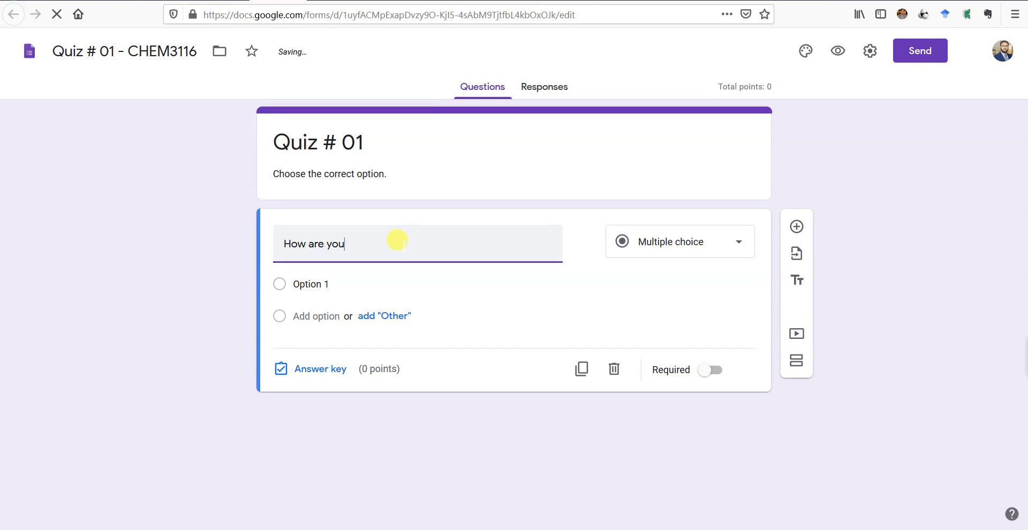
pyautogui.write(' feeling today?')
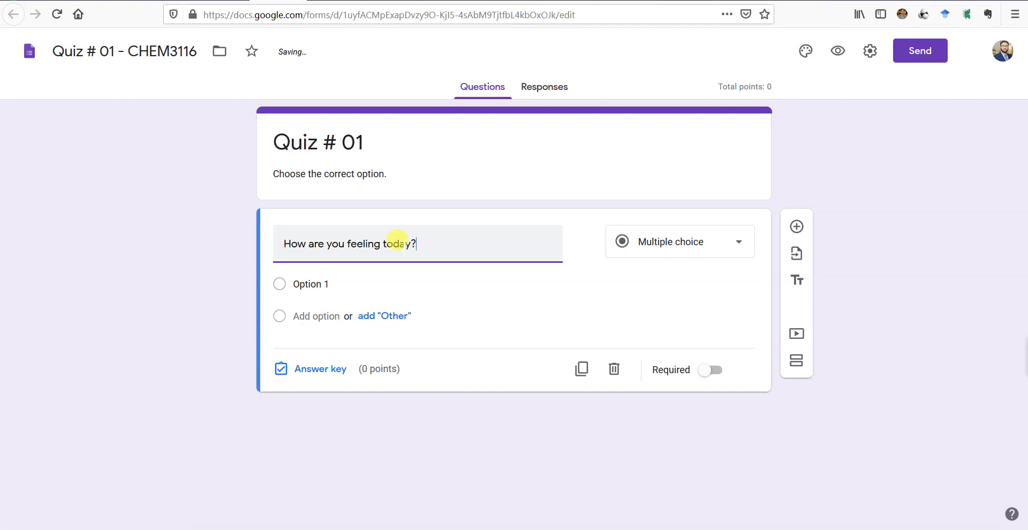
pyautogui.click(730, 245)
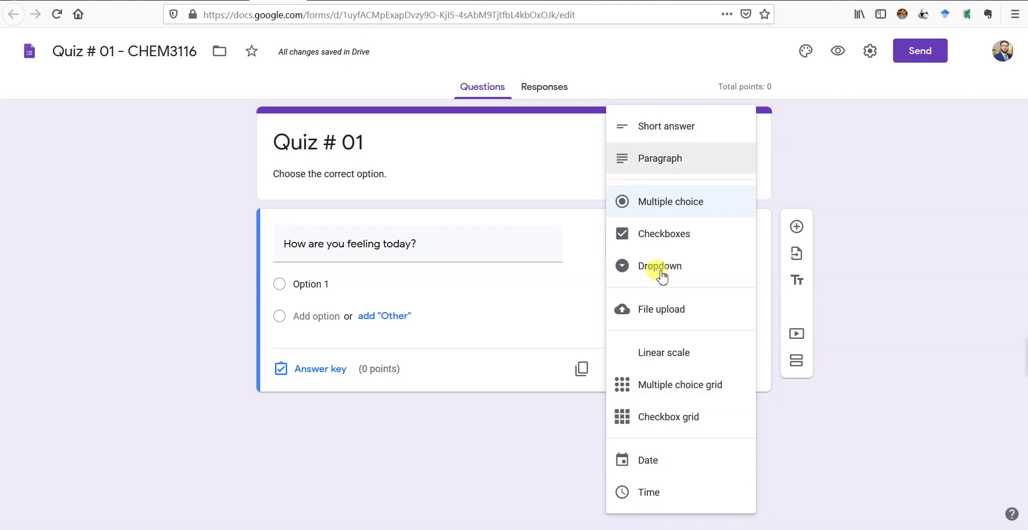
pyautogui.click(663, 208)
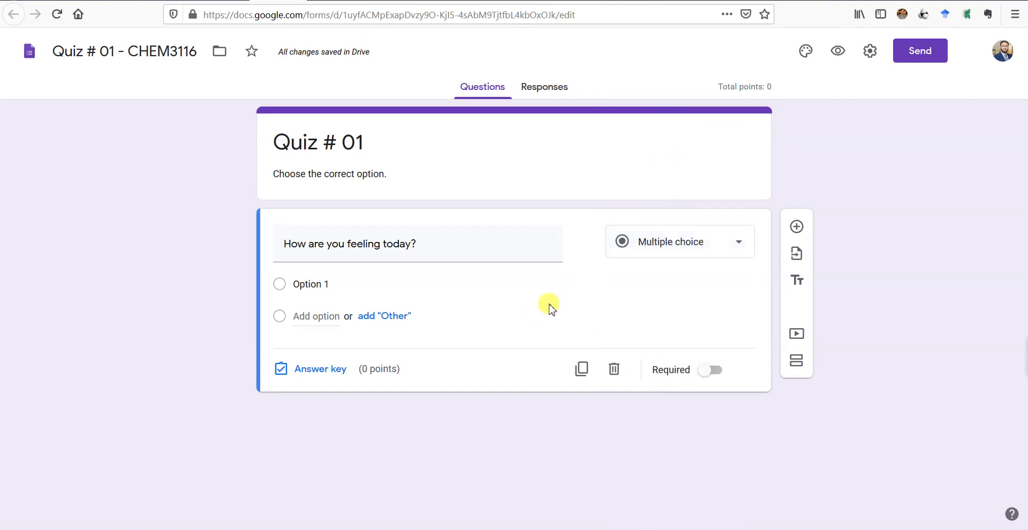
# Give the first question four answer options: "Well", "Good", "Not bad" and "Very bad".
pyautogui.click(326, 278)
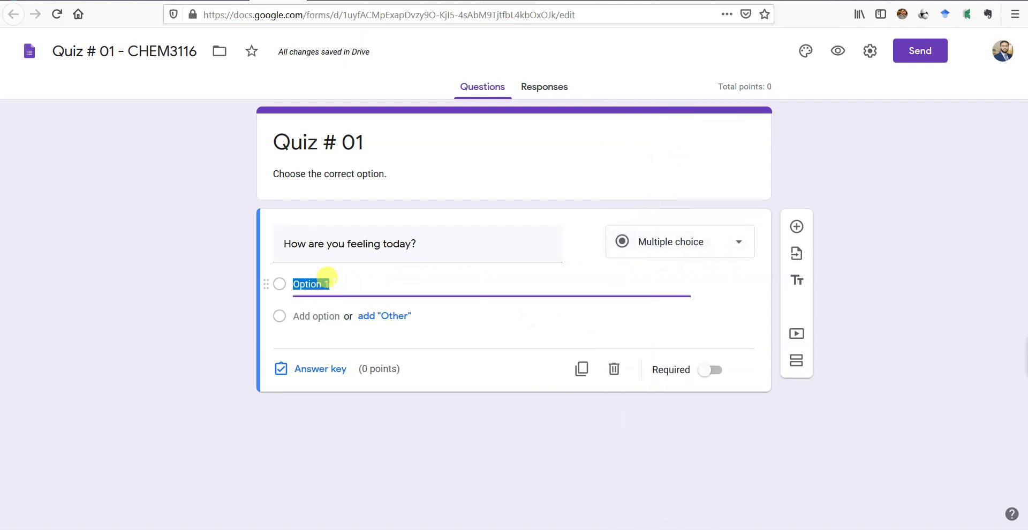
pyautogui.write('Well')
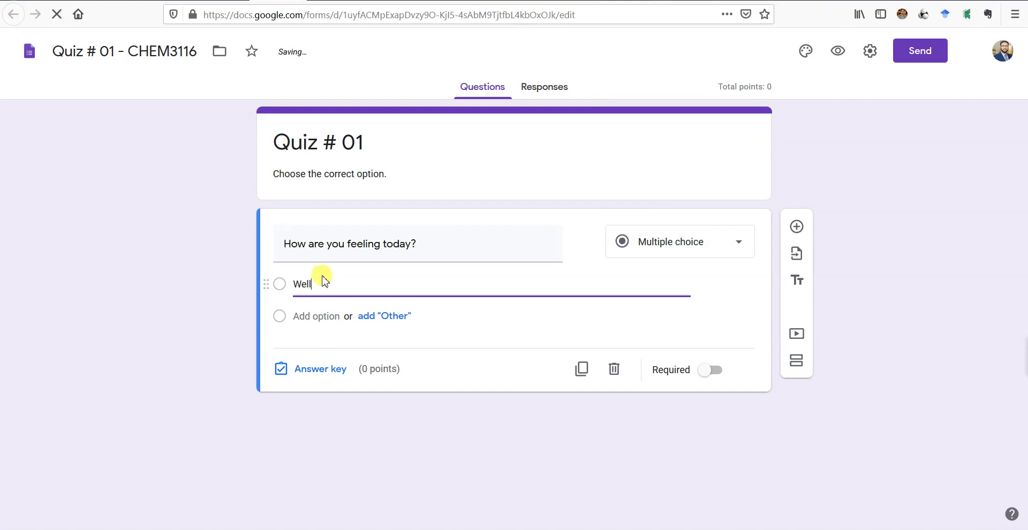
pyautogui.click(329, 316)
pyautogui.write('Good')
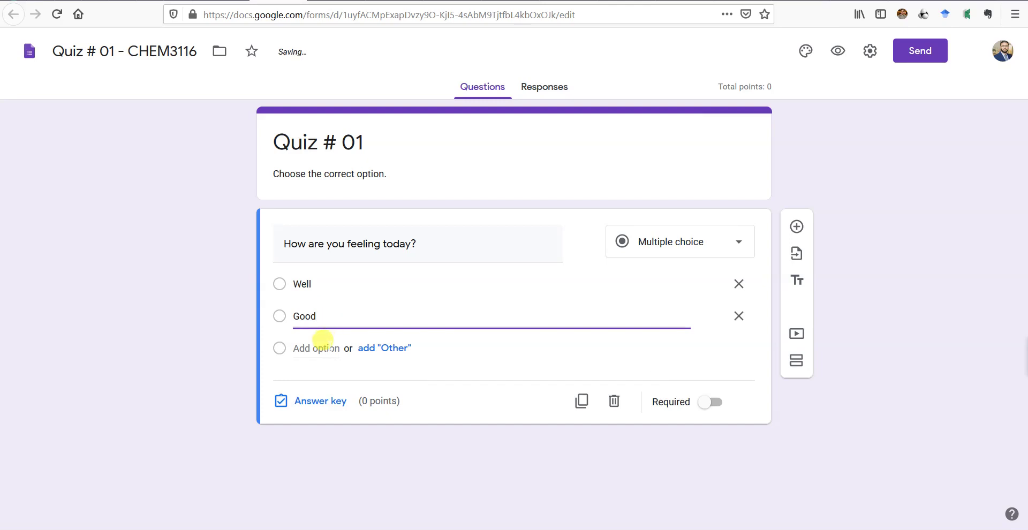
pyautogui.click(325, 347)
pyautogui.write('Not bad')
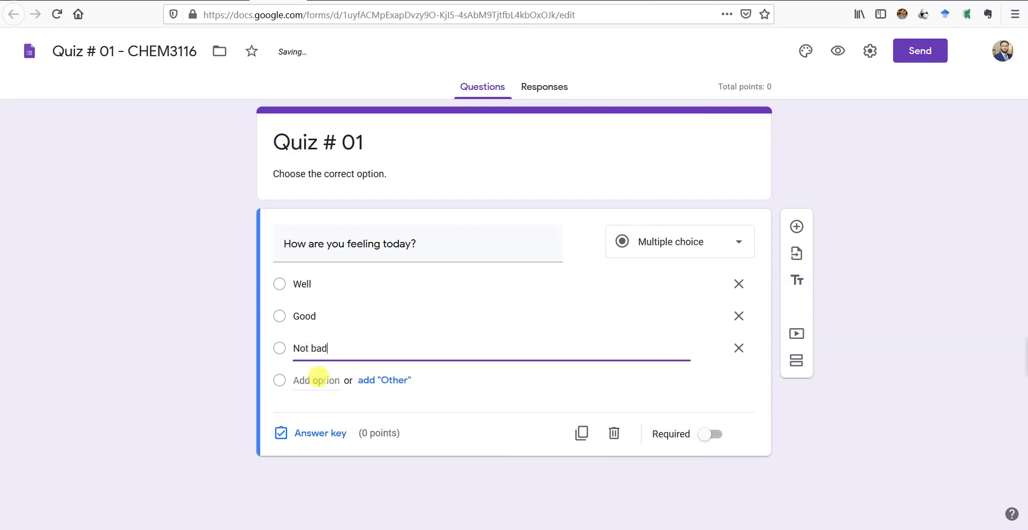
pyautogui.click(321, 381)
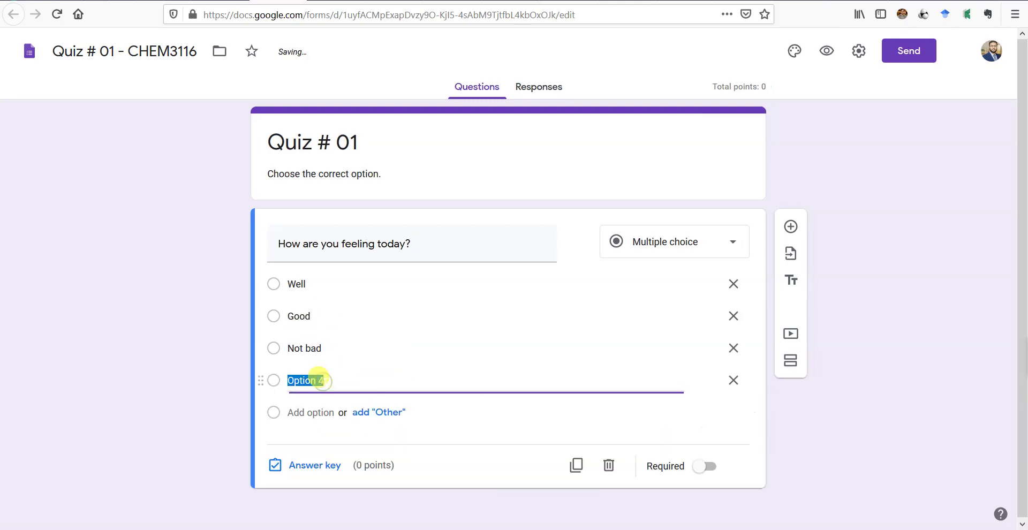
pyautogui.write('Very bad')
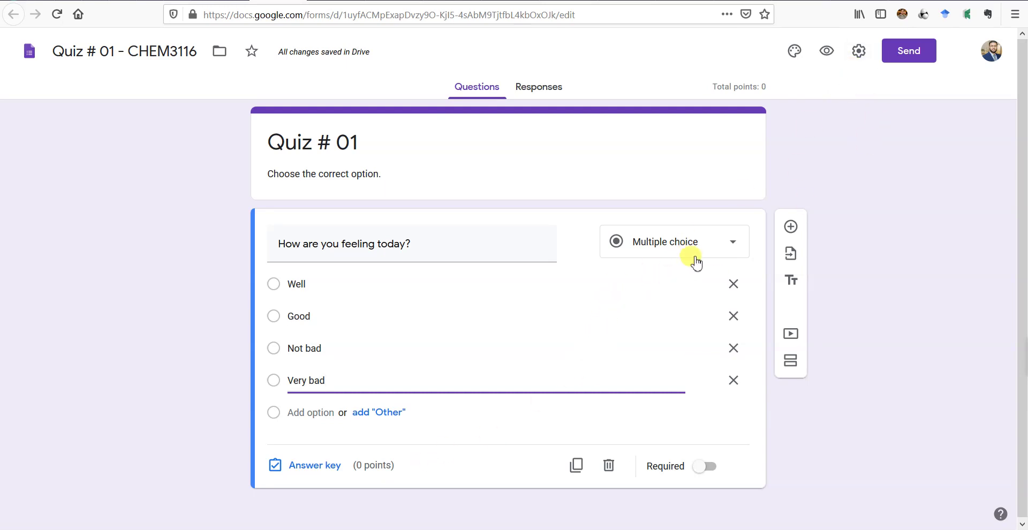
# In the form settings, enable collecting email addresses, set response receipts to Always, and limit respondents to 1 response.
pyautogui.click(856, 53)
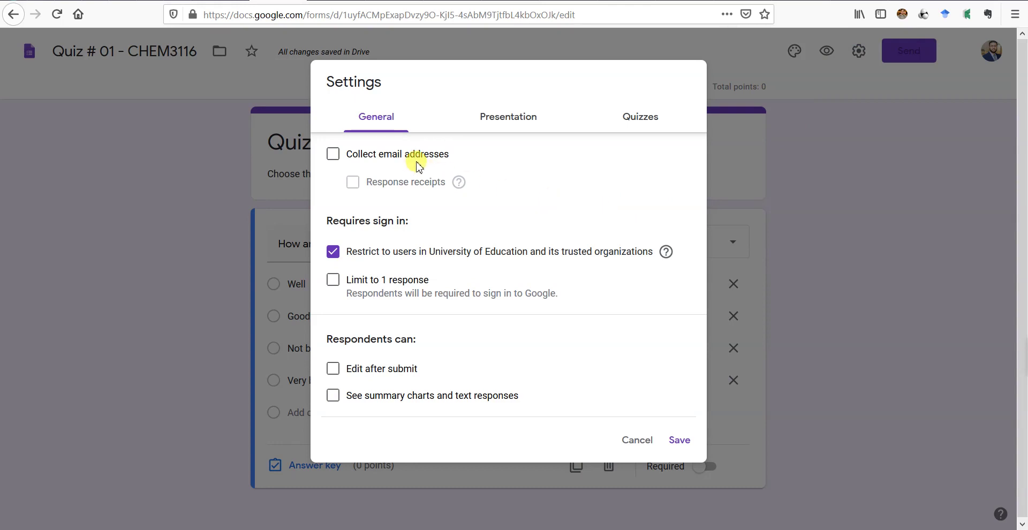
pyautogui.click(334, 155)
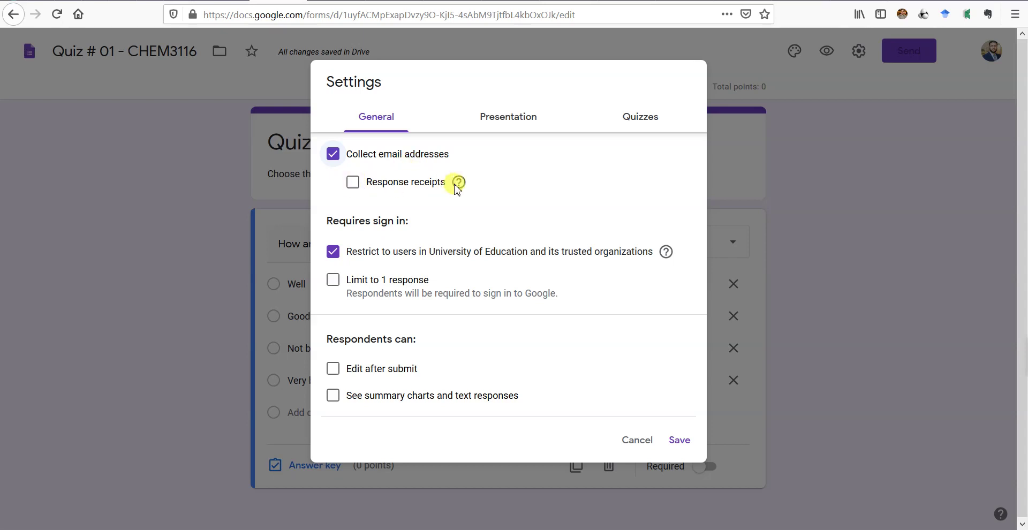
pyautogui.moveTo(463, 187)
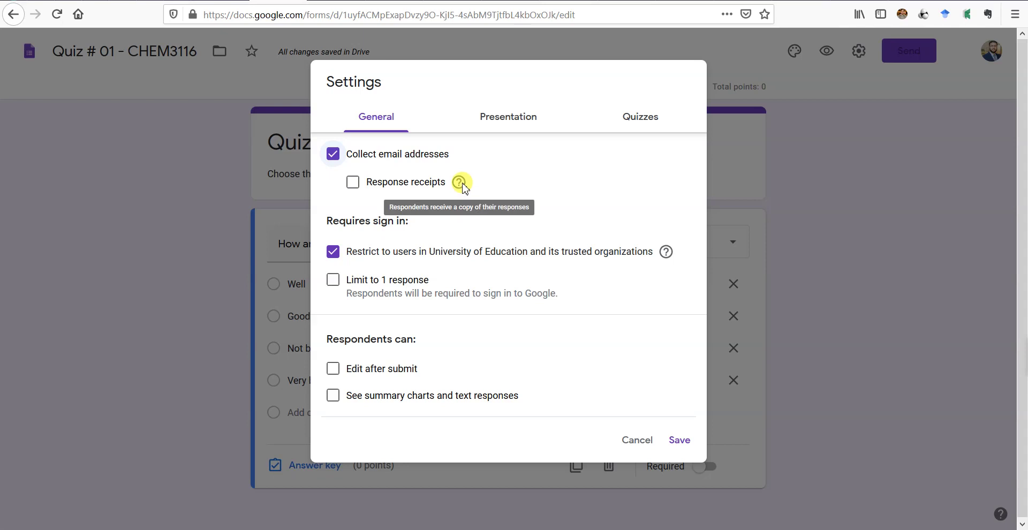
pyautogui.click(353, 182)
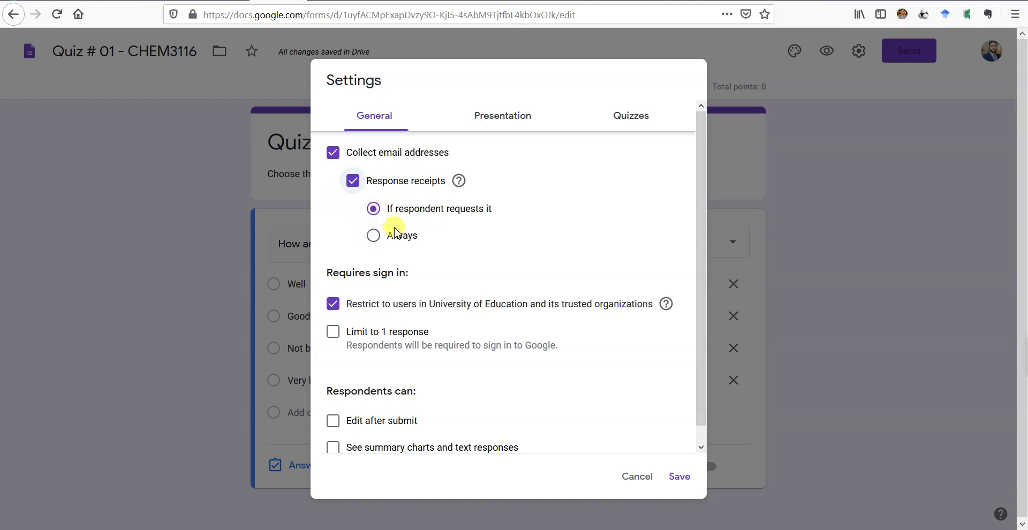
pyautogui.click(374, 238)
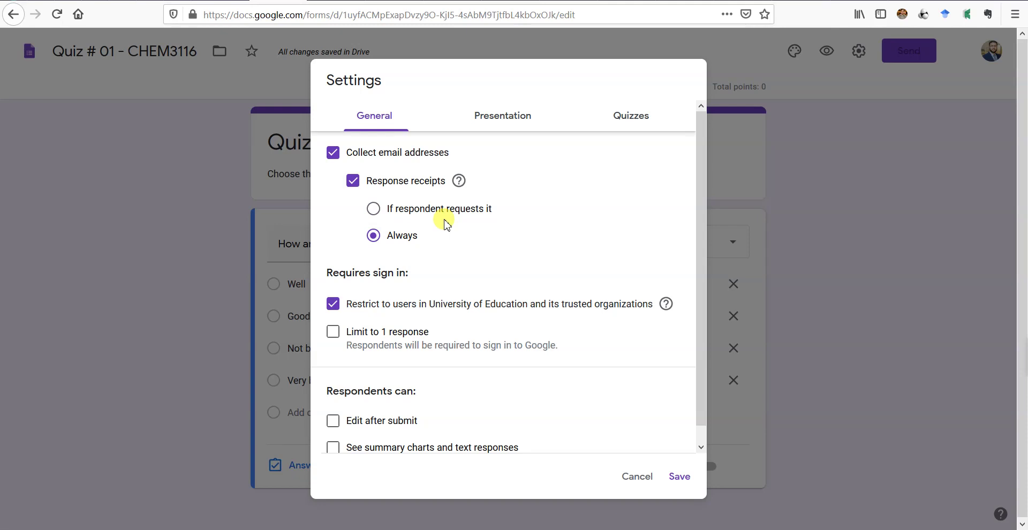
pyautogui.scroll(-1, 444, 224)
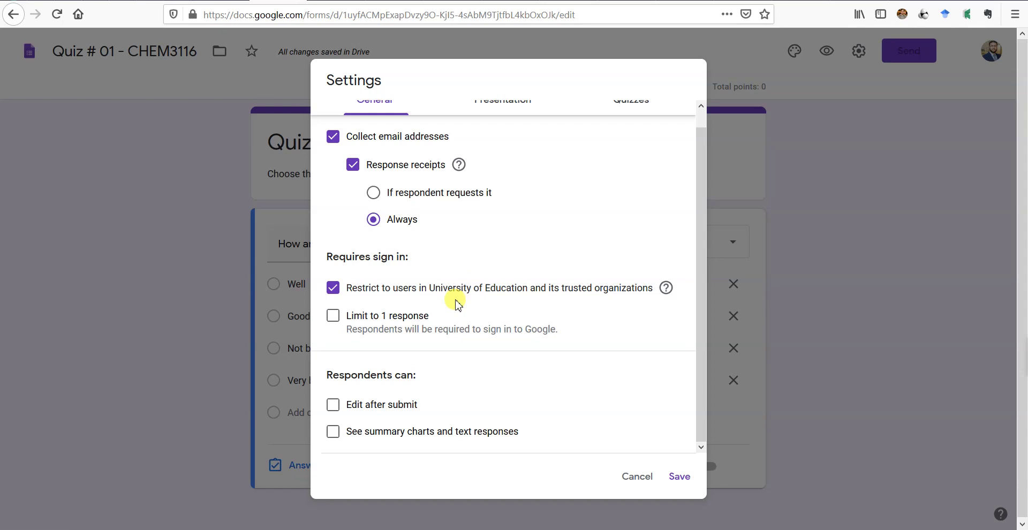
pyautogui.click(333, 317)
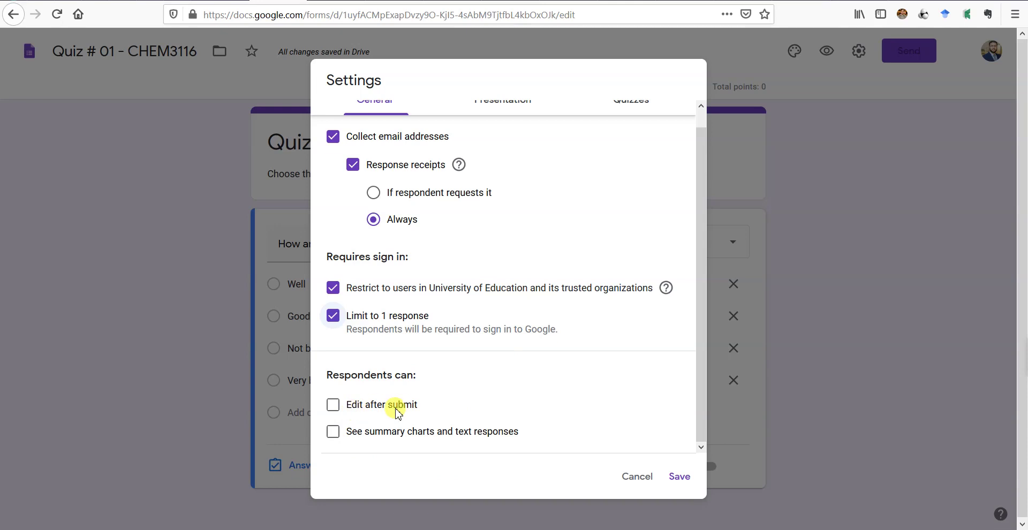
# Enable the progress bar and shuffled question order in the form's presentation settings.
pyautogui.scroll(1, 402, 405)
pyautogui.click(490, 115)
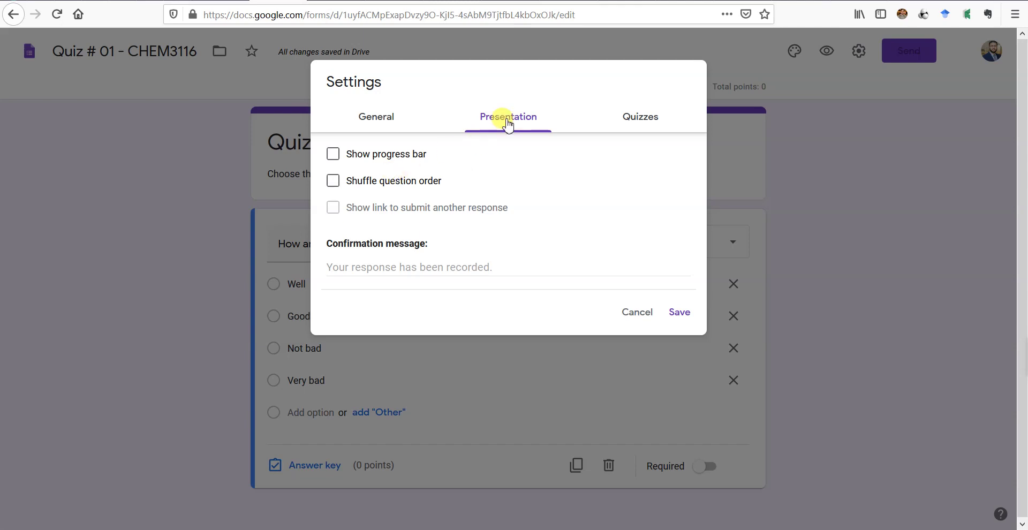
pyautogui.click(333, 156)
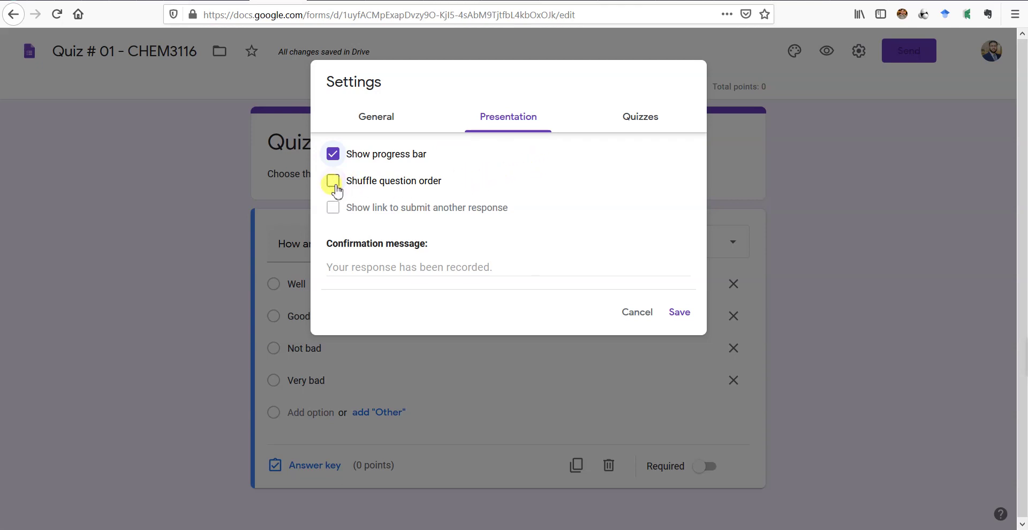
pyautogui.click(334, 184)
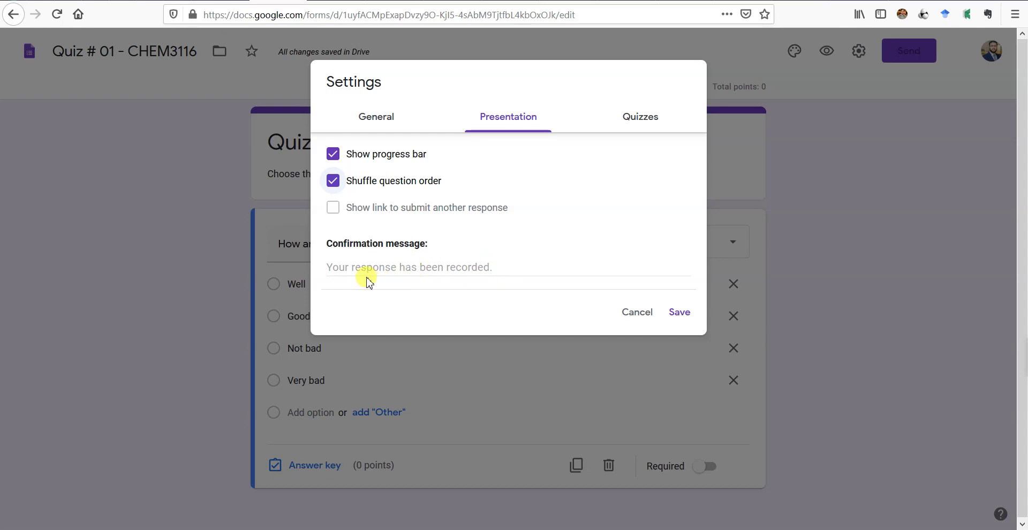
# Review the quiz options for grade release and respondent visibility, and save the form settings.
pyautogui.click(636, 132)
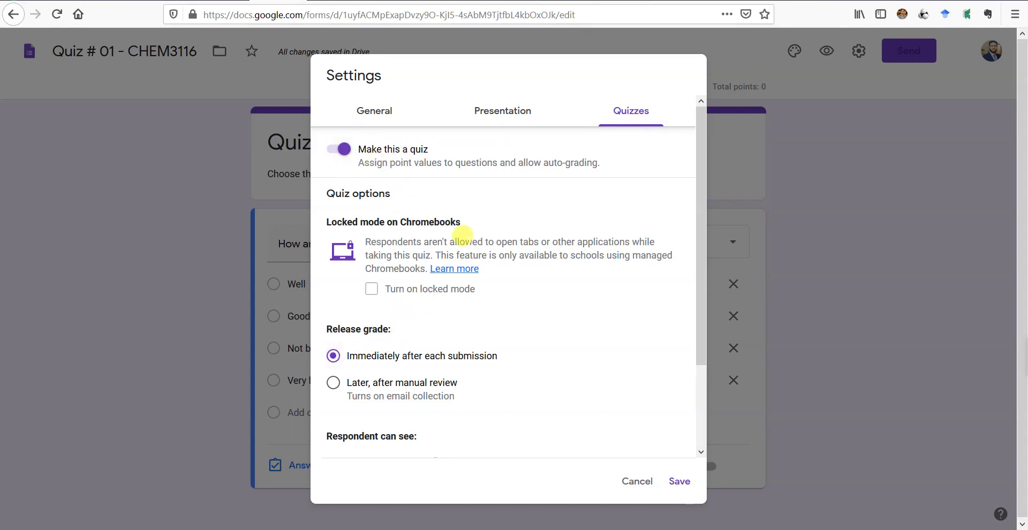
pyautogui.scroll(-2, 478, 298)
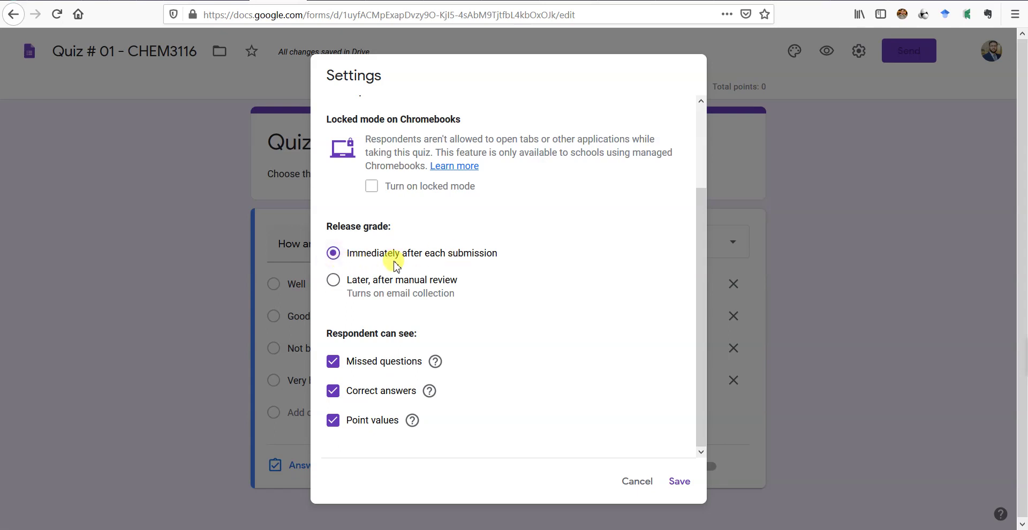
pyautogui.click(675, 484)
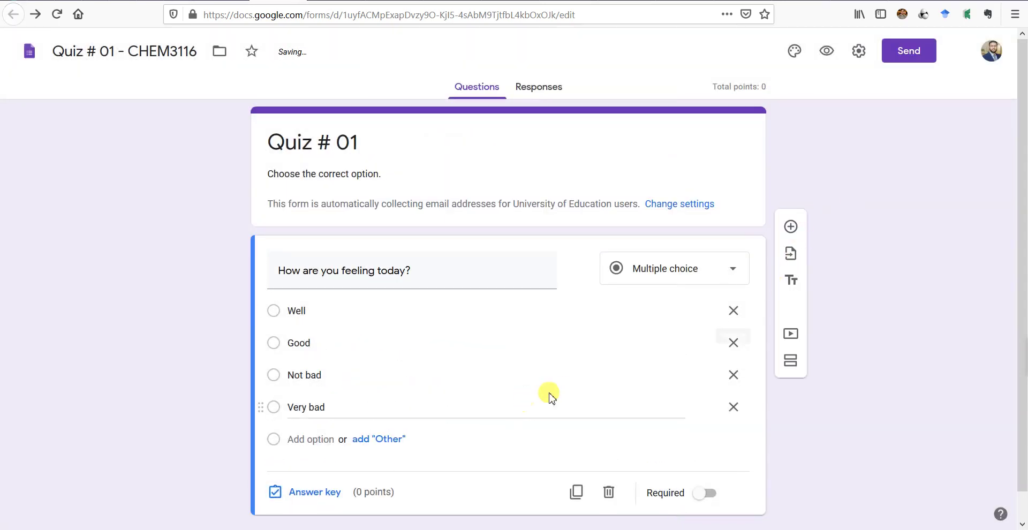
# Set the first question's answer key to "Not bad" worth 2 points, leaving the question not required.
pyautogui.scroll(-1, 450, 303)
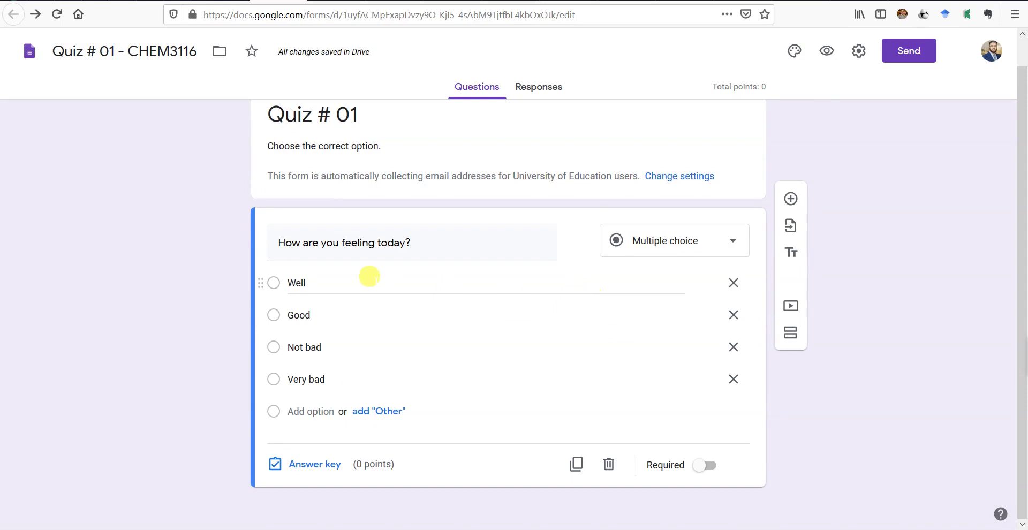
pyautogui.click(311, 464)
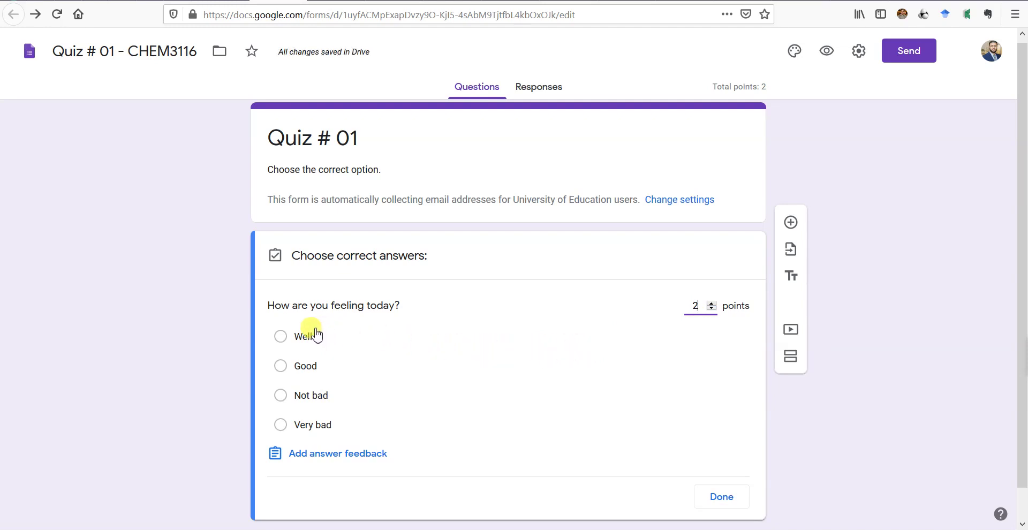
pyautogui.click(280, 396)
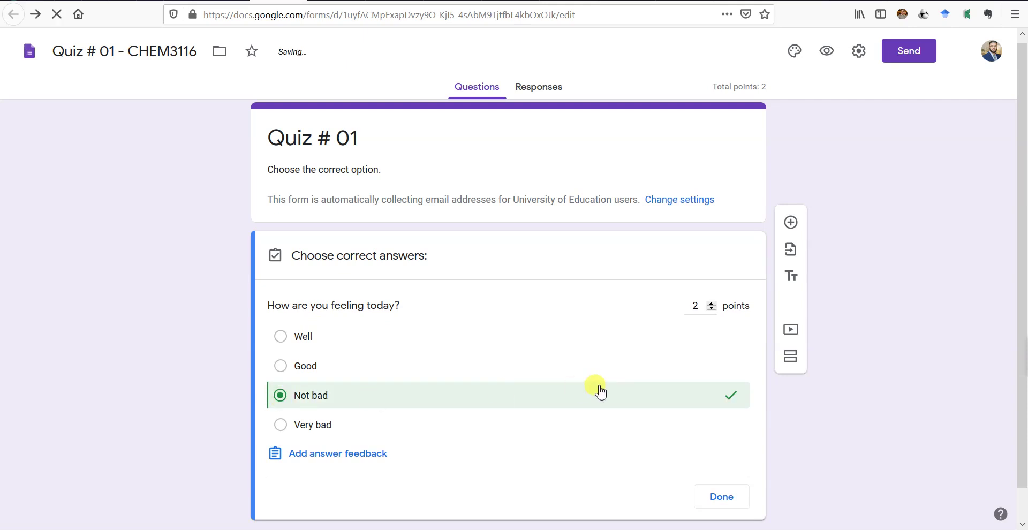
pyautogui.click(721, 497)
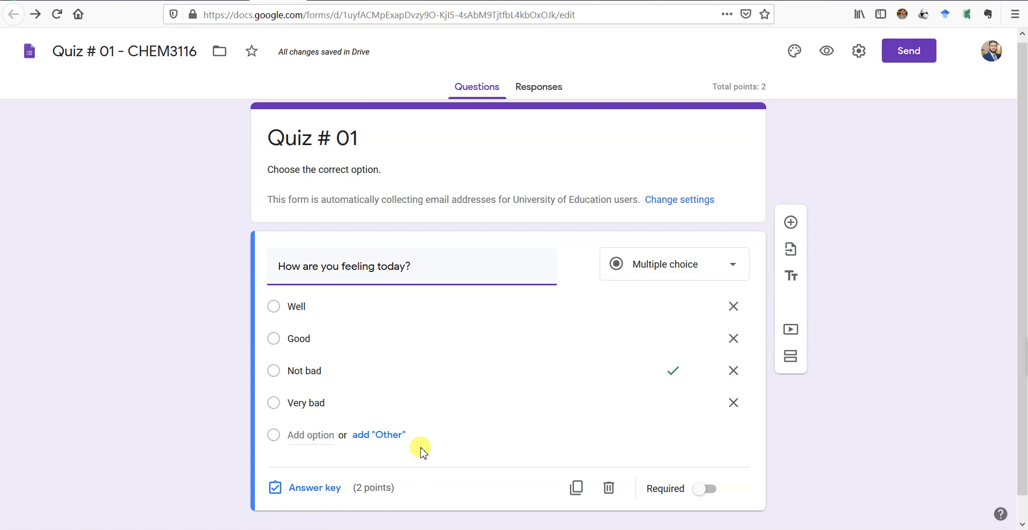
pyautogui.click(709, 492)
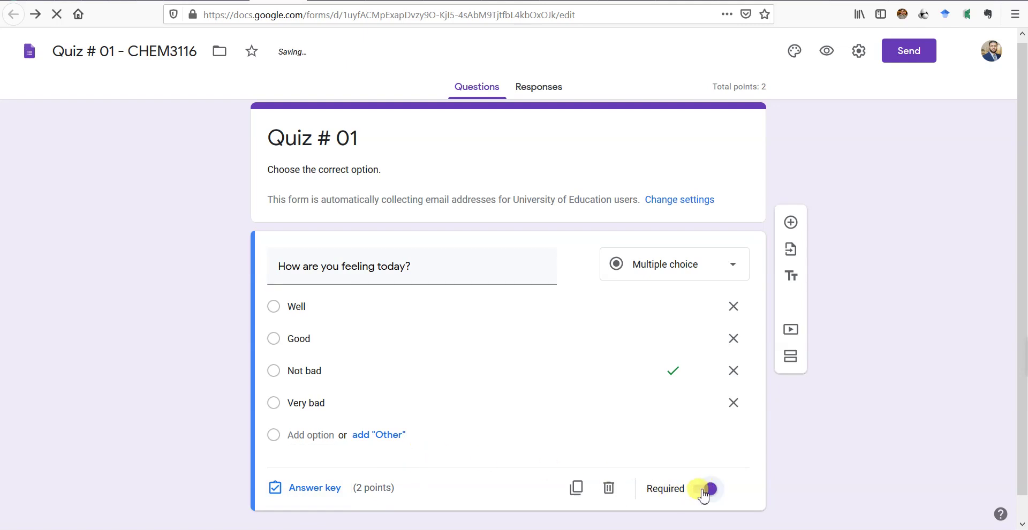
pyautogui.click(701, 490)
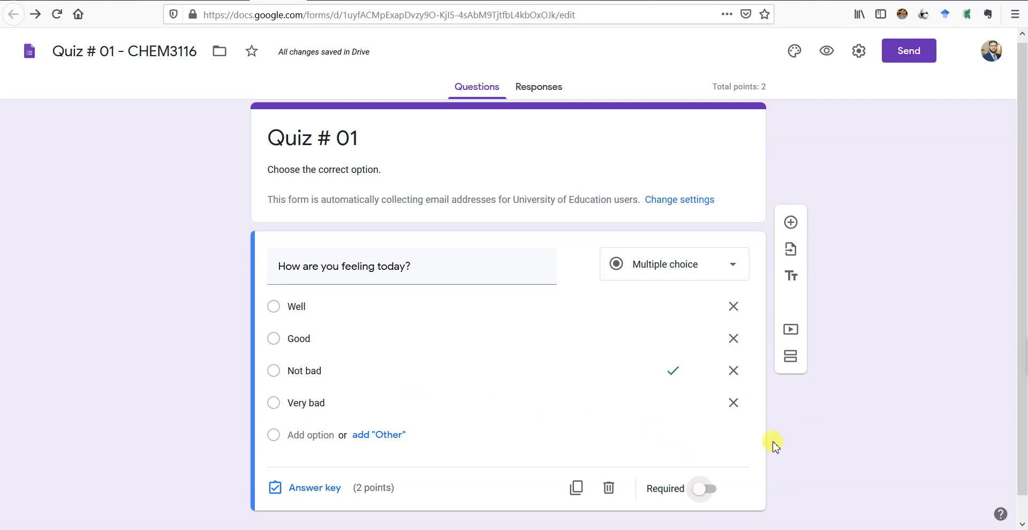
# Add a second question, "How are your online classes going?", with the options "Very good" and "Not too bad".
pyautogui.click(792, 224)
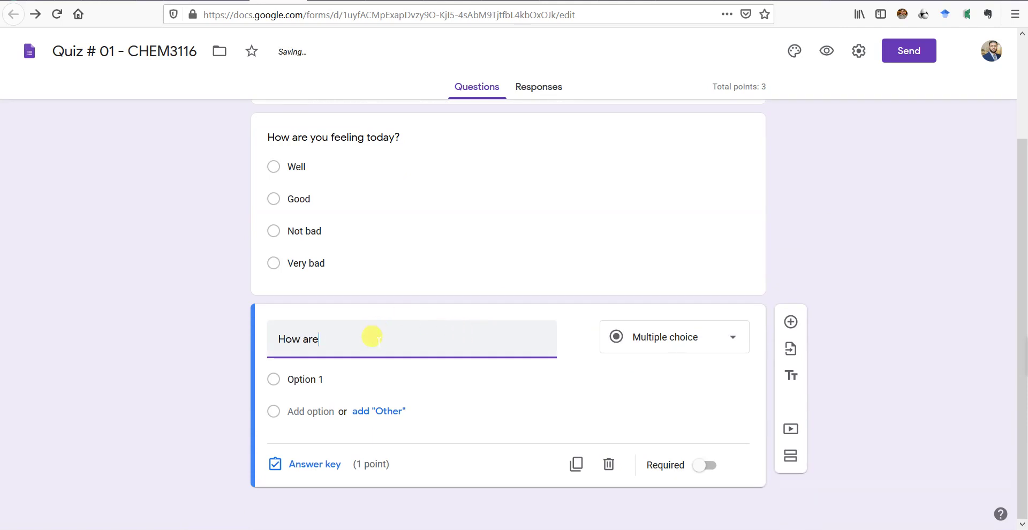
pyautogui.write('nl')
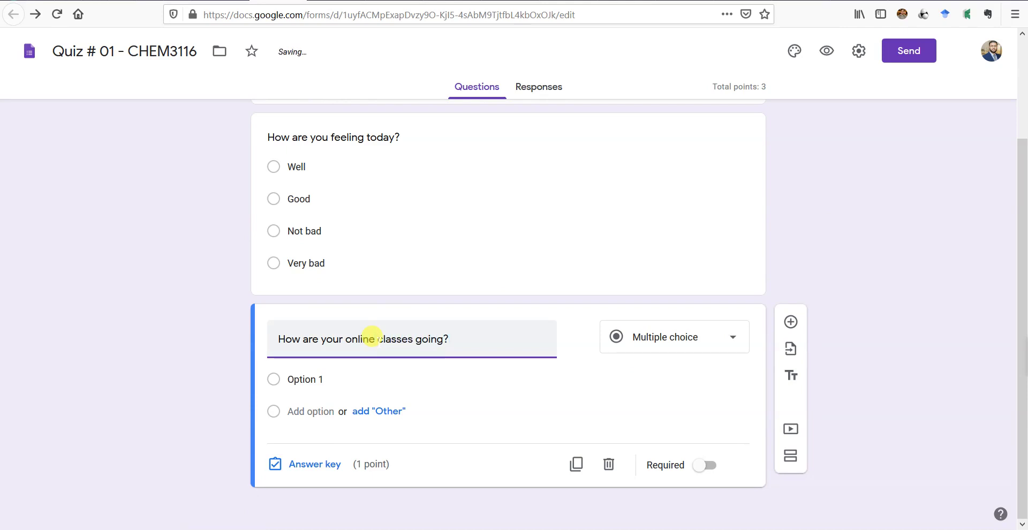
pyautogui.click(331, 380)
pyautogui.write('Very good')
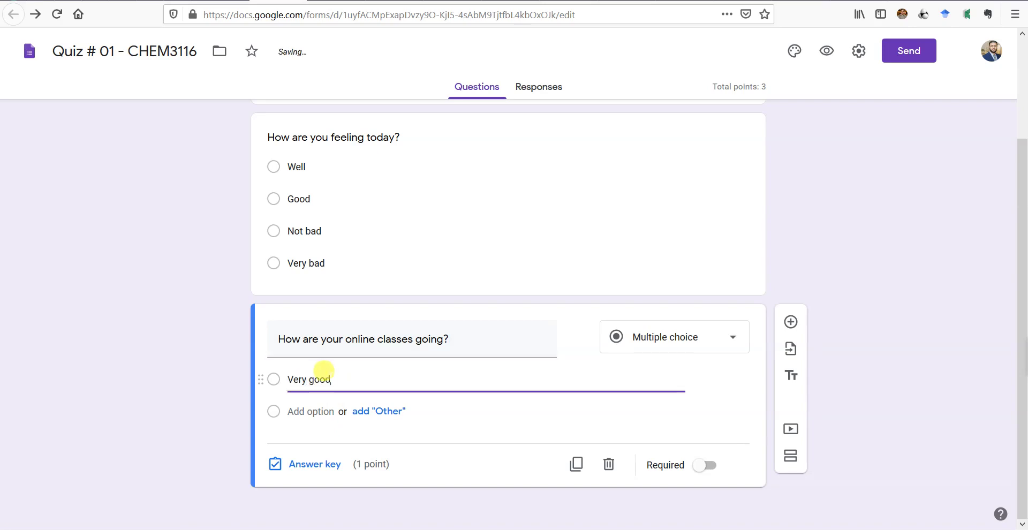
pyautogui.click(311, 410)
pyautogui.write('Not too bad')
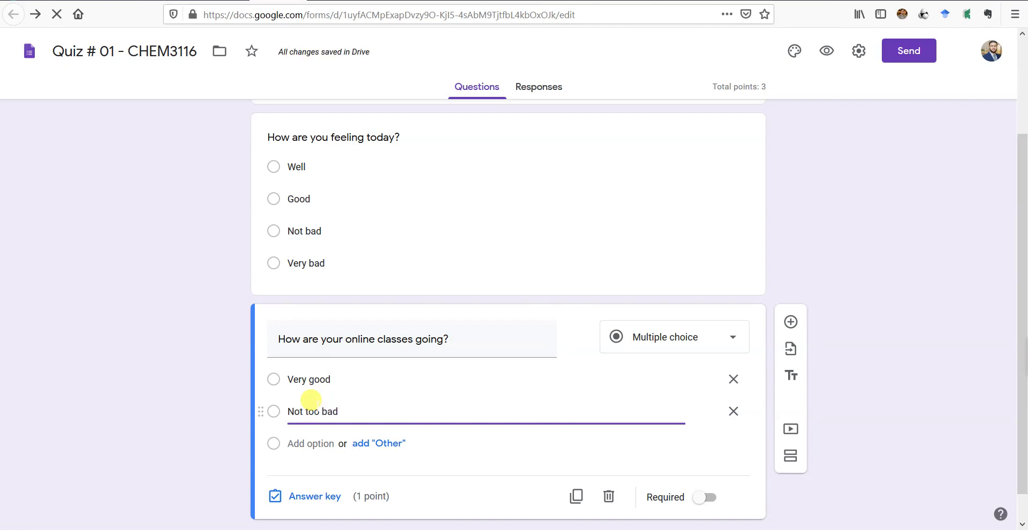
# Add the options "So so" and "Very bad" to the question about online classes.
pyautogui.click(305, 444)
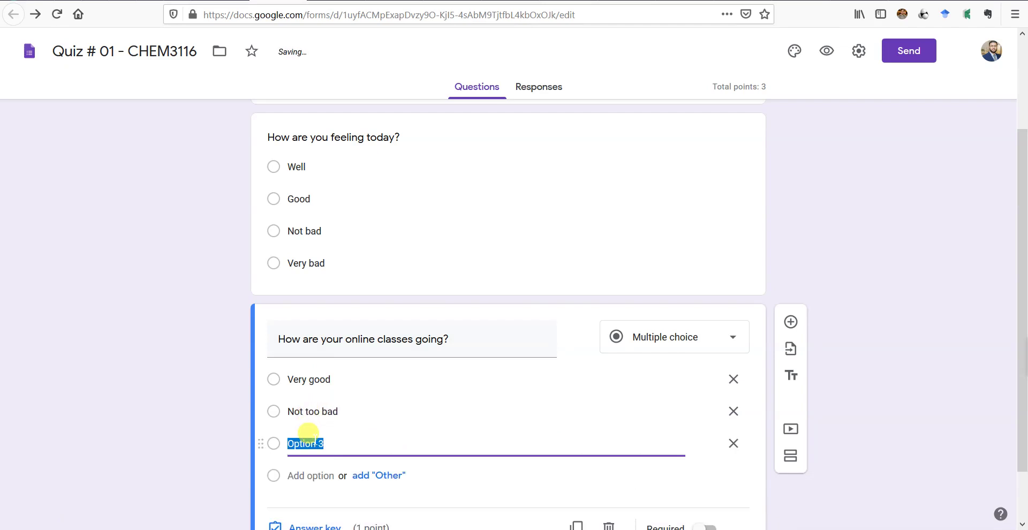
pyautogui.write('So so')
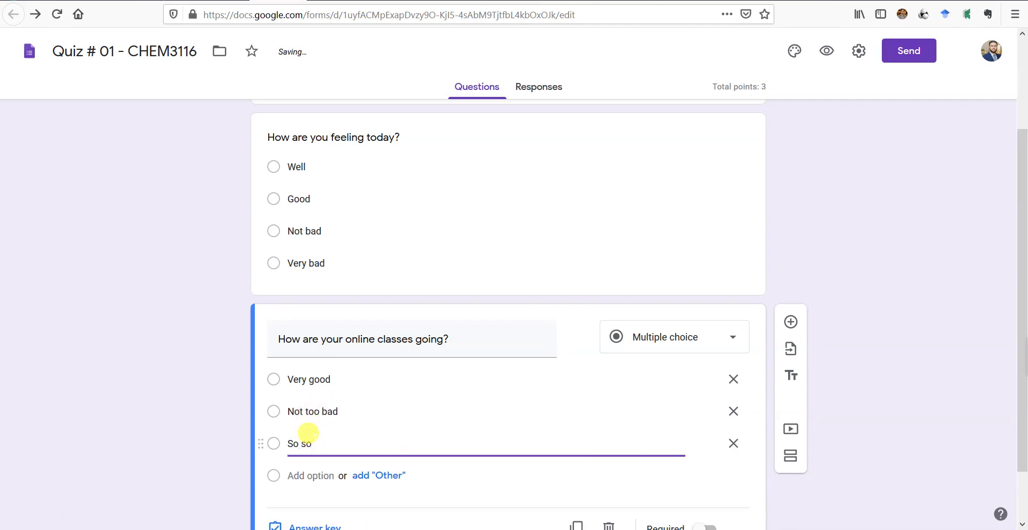
pyautogui.click(296, 476)
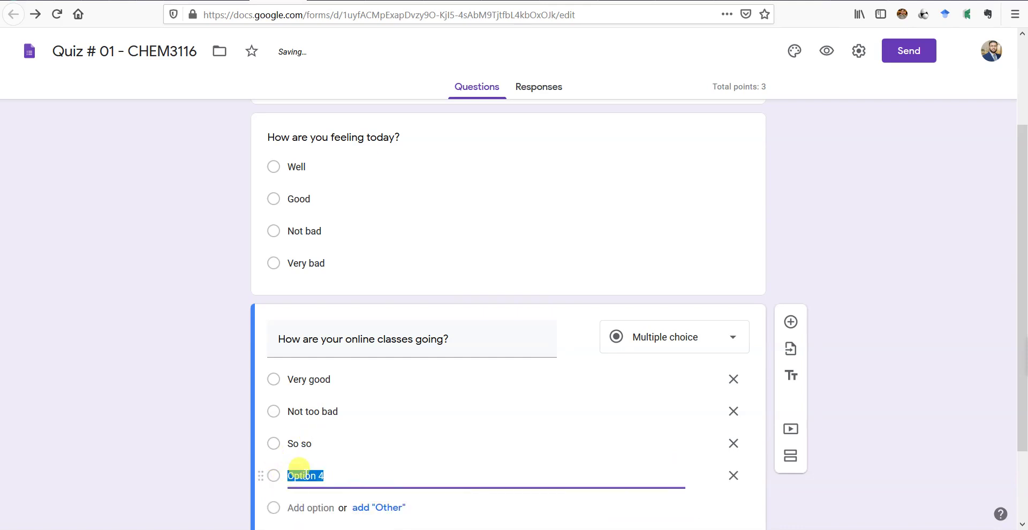
pyautogui.write('Very bad')
# Set the online classes question's answer key to only "Very good", worth 2 points.
pyautogui.scroll(-2, 432, 337)
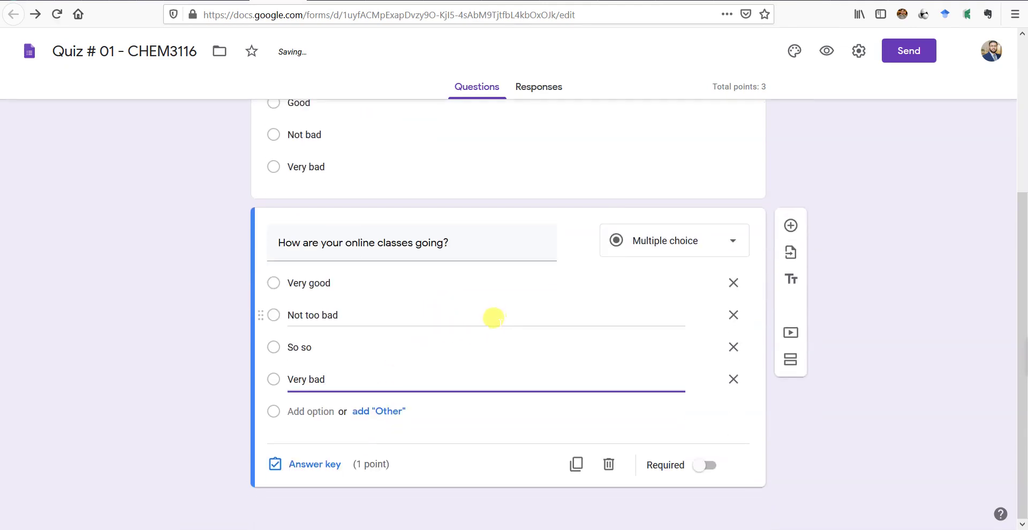
pyautogui.click(319, 460)
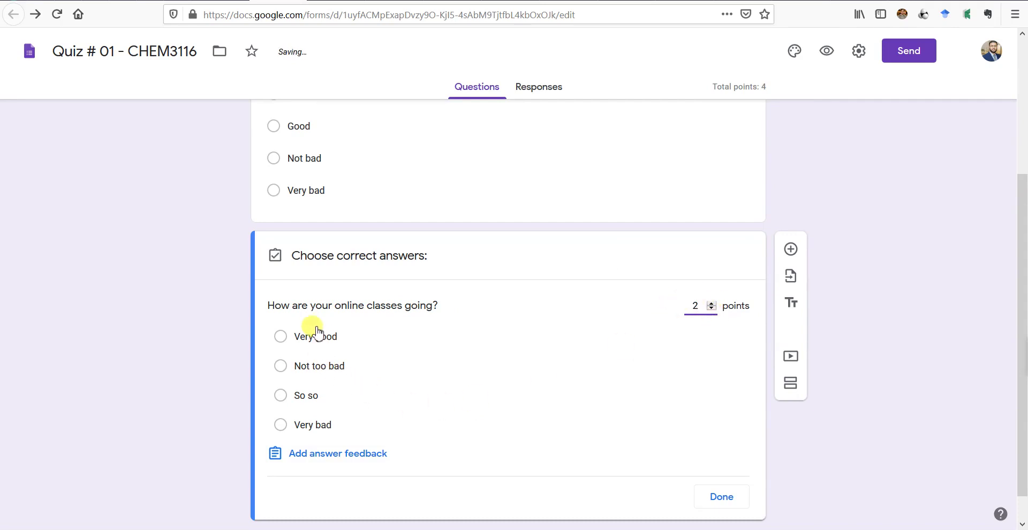
pyautogui.click(280, 366)
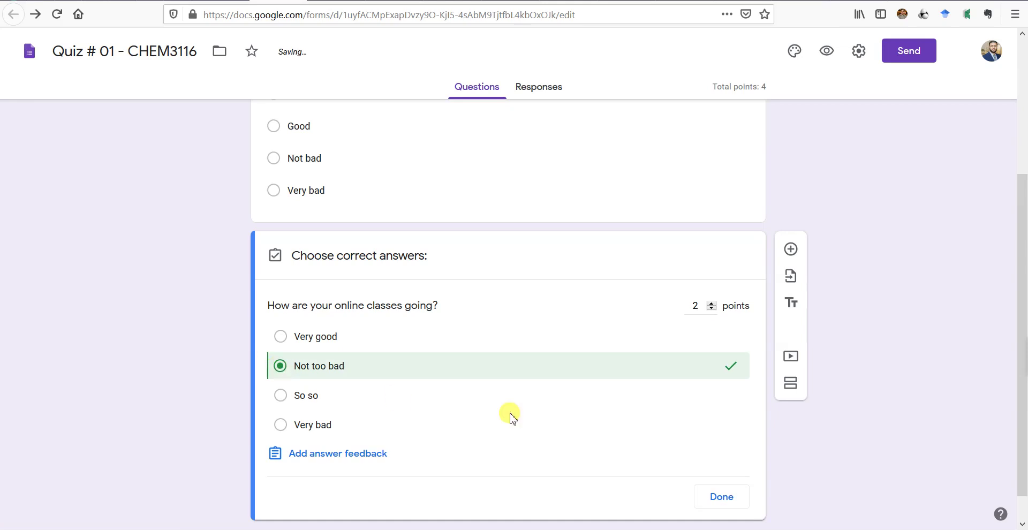
pyautogui.click(280, 337)
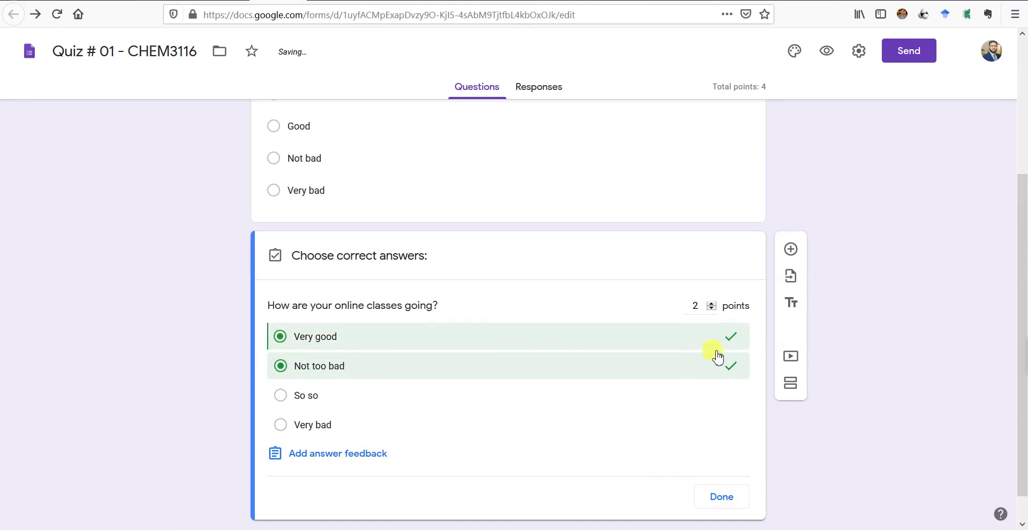
pyautogui.click(280, 366)
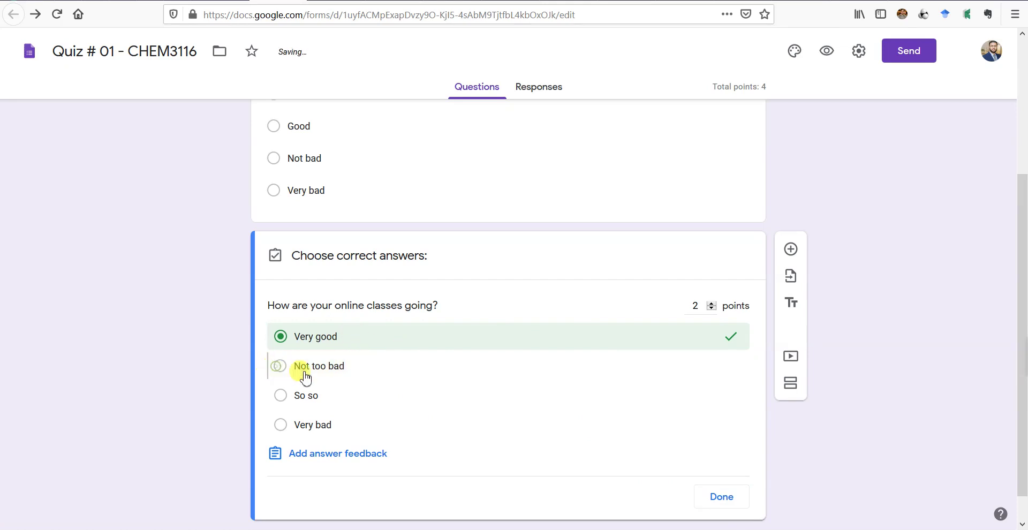
pyautogui.click(735, 496)
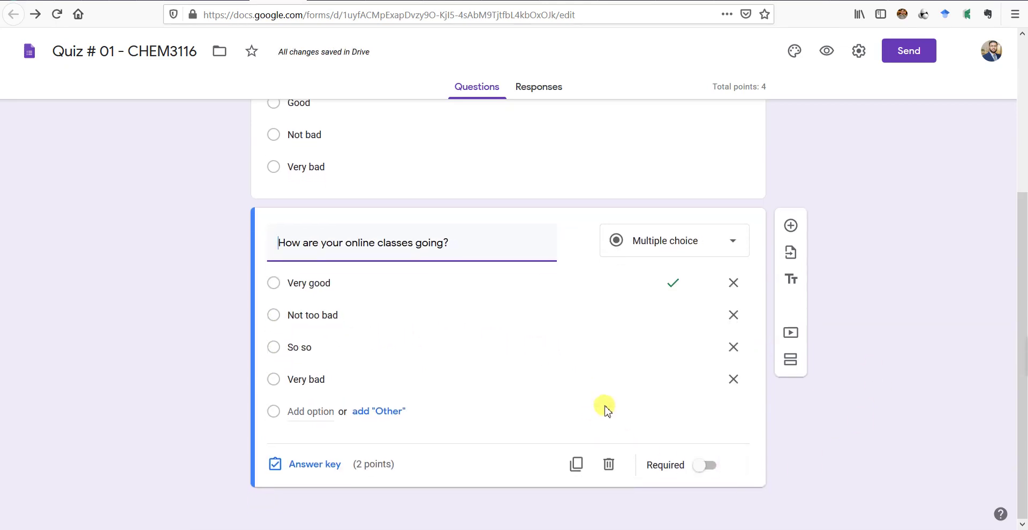
# Add a third question, "What is the course code of this subject?", with the multiple choice answer type.
pyautogui.click(791, 226)
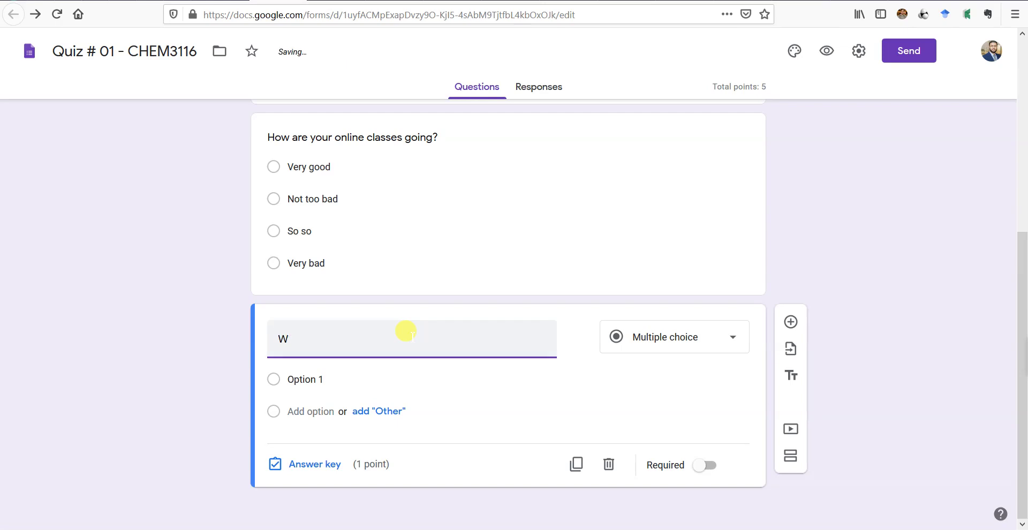
pyautogui.write('at is the course code of this')
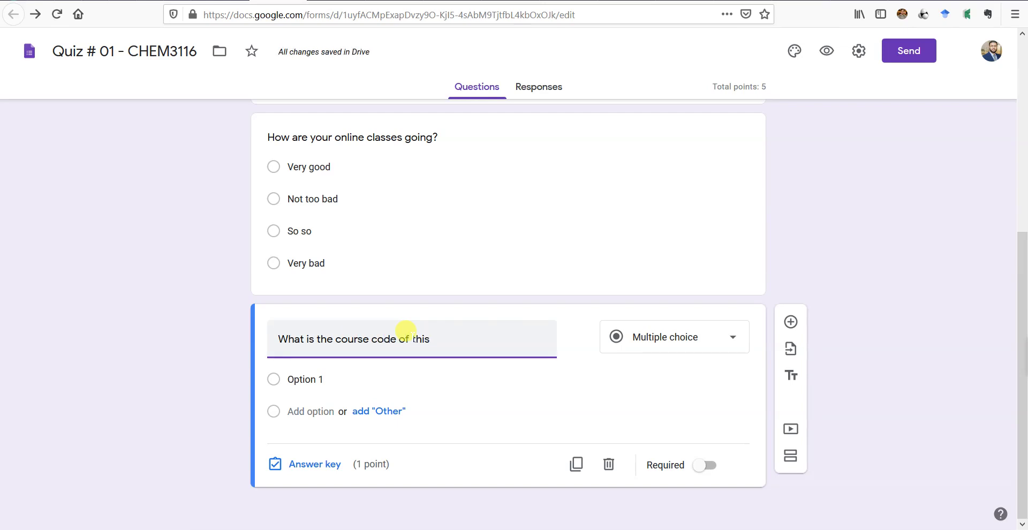
pyautogui.write(' subect?')
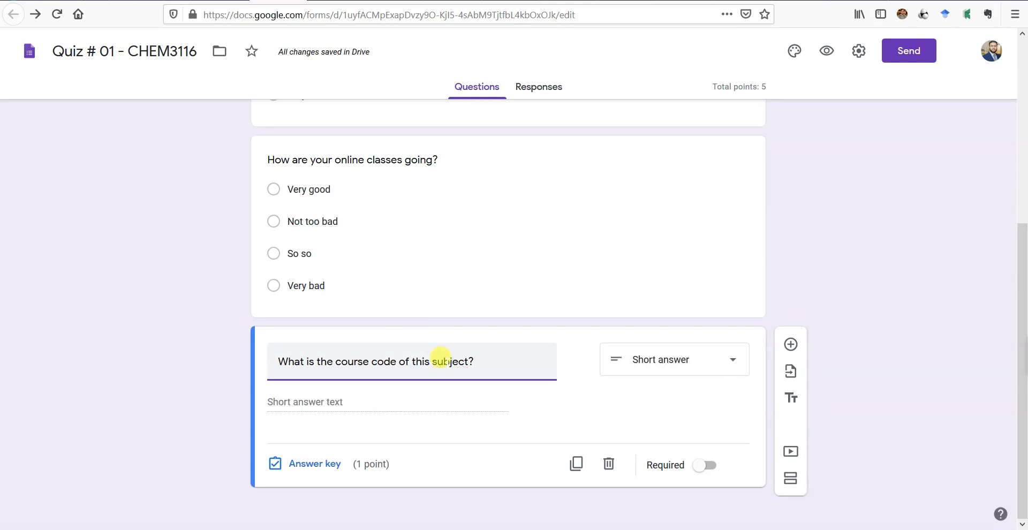
pyautogui.click(395, 397)
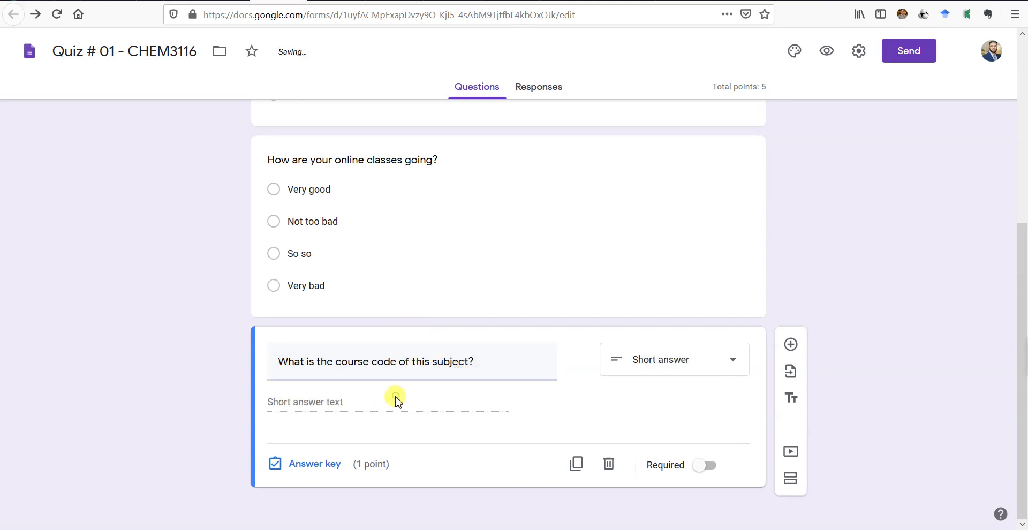
pyautogui.click(664, 369)
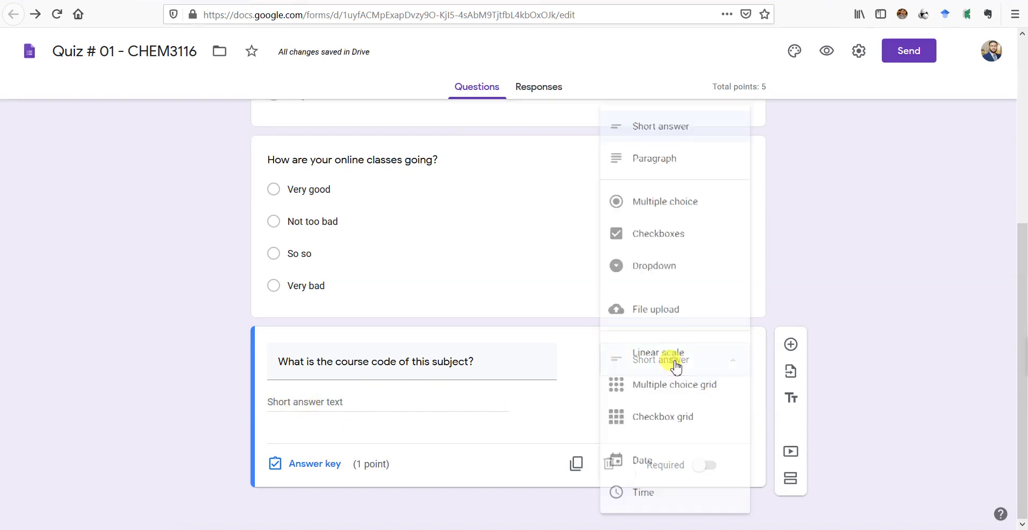
pyautogui.click(663, 200)
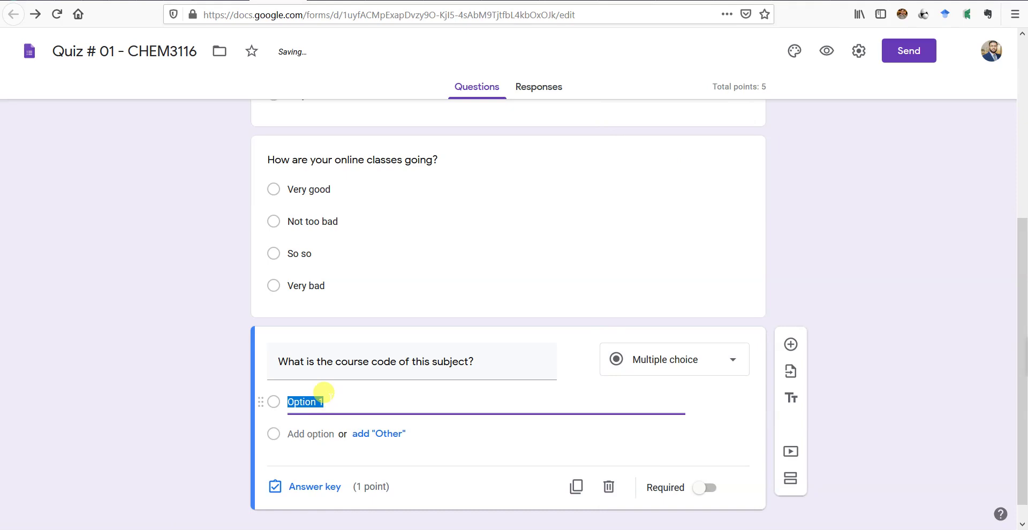
# Enter the course code question's options CHEM1113, CHEM2112, CHEM2114 and CHEM3116.
pyautogui.write('HEM1113')
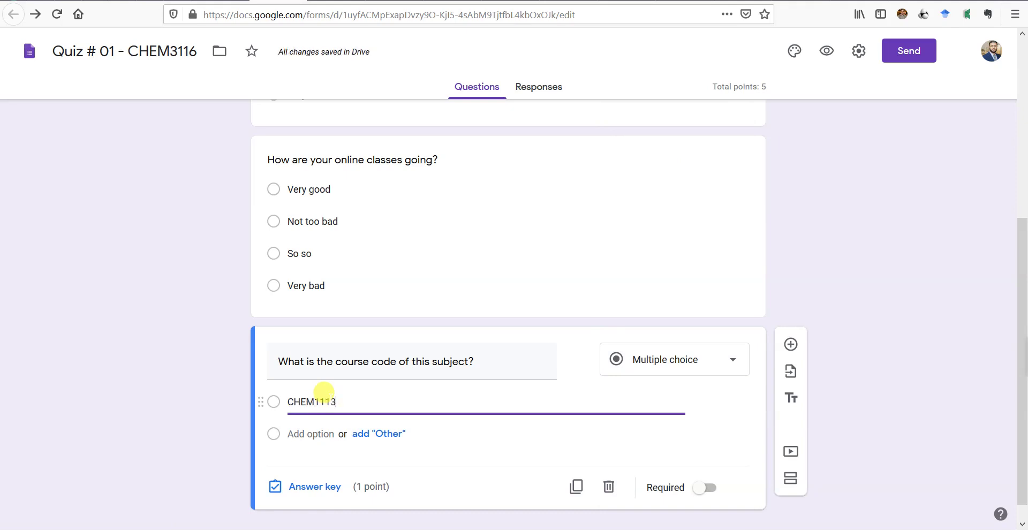
pyautogui.press('Return')
pyautogui.write('CHEM2112')
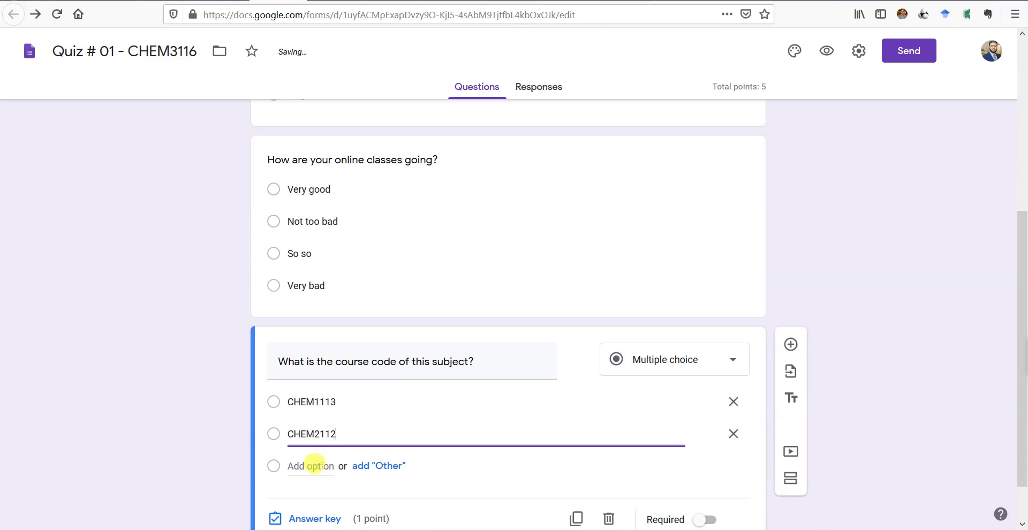
pyautogui.click(314, 465)
pyautogui.write('CHEM2')
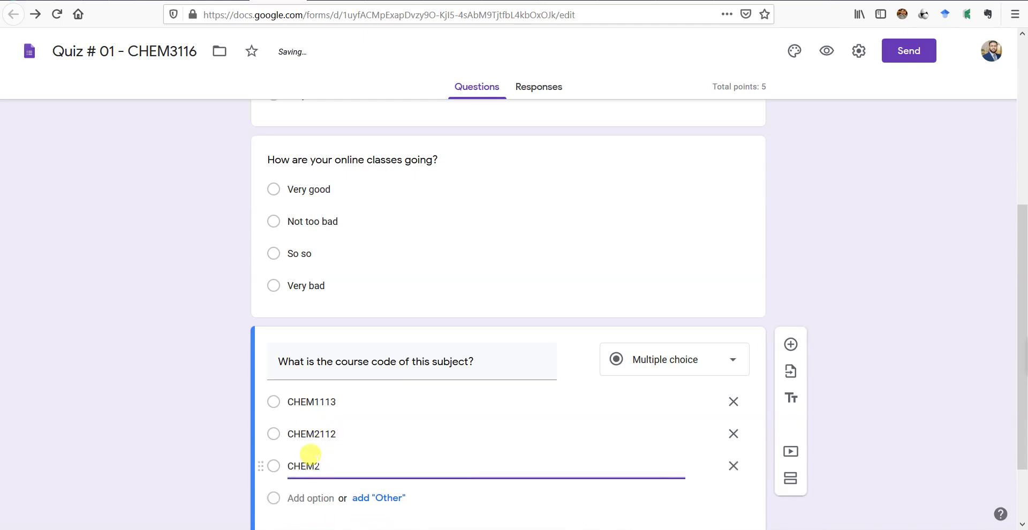
pyautogui.press('Tab')
pyautogui.press('Tab')
pyautogui.write('CH')
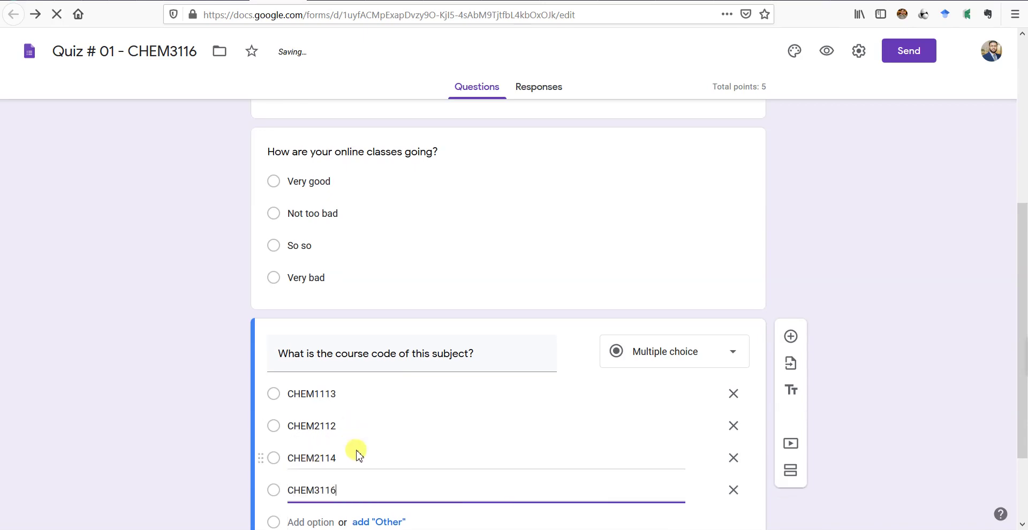
# Set the course code question's answer key to CHEM3116, worth 2 points.
pyautogui.scroll(-3, 348, 439)
pyautogui.click(306, 462)
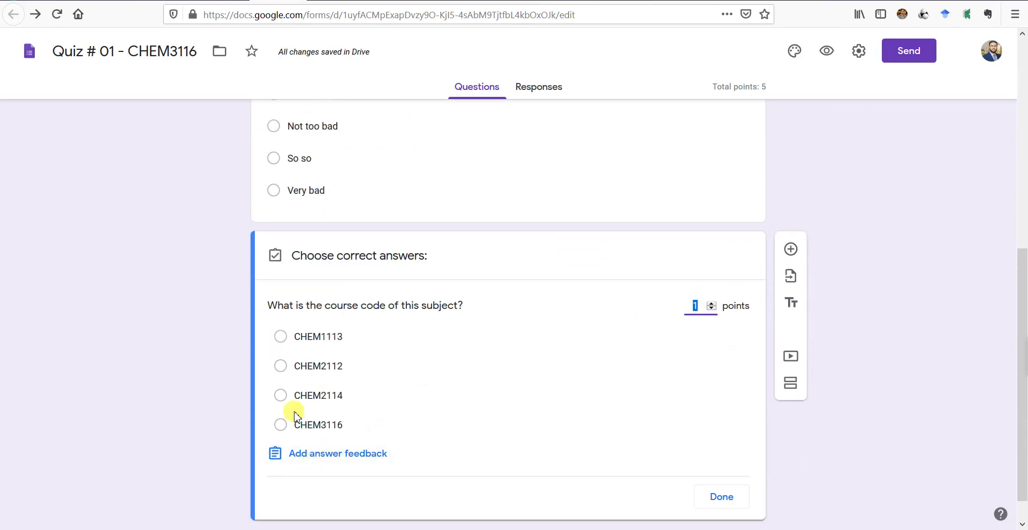
pyautogui.click(280, 425)
pyautogui.click(711, 303)
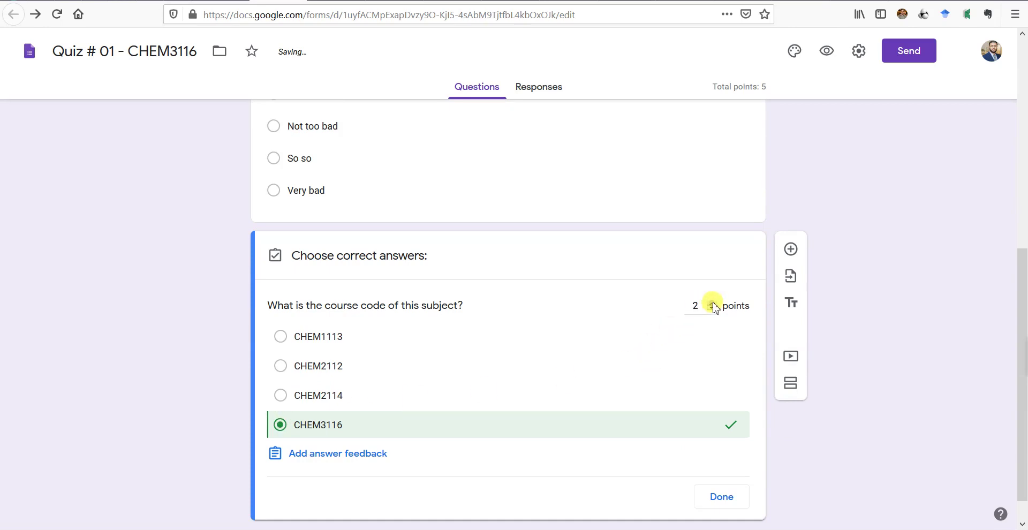
pyautogui.click(732, 497)
# Review the finished quiz form, its save status and its responses page, and return to the questions.
pyautogui.scroll(7, 702, 396)
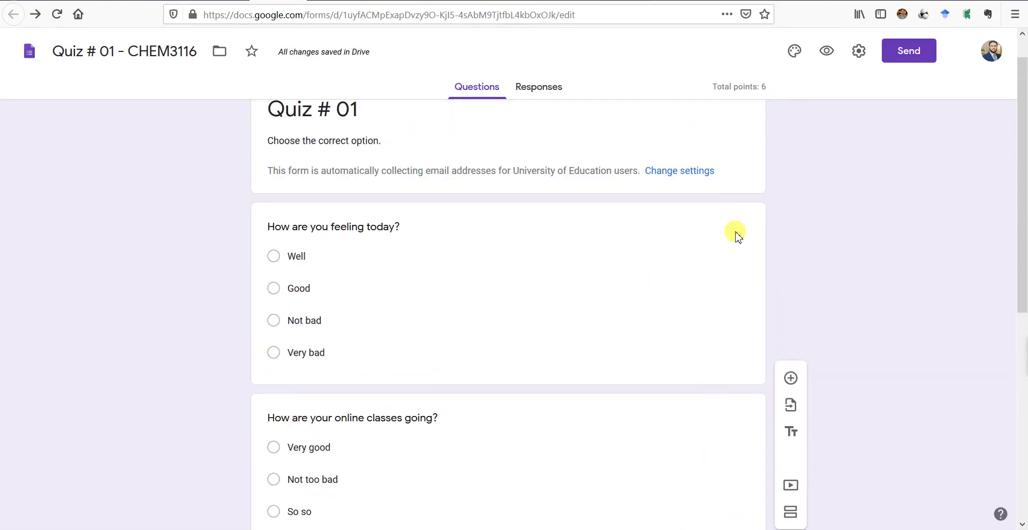
pyautogui.scroll(1, 713, 216)
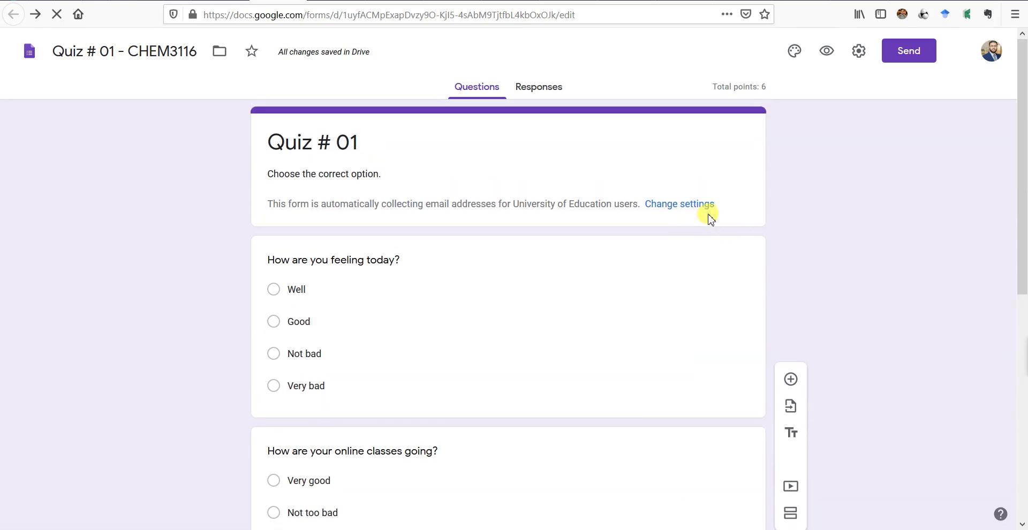
pyautogui.scroll(-7, 710, 214)
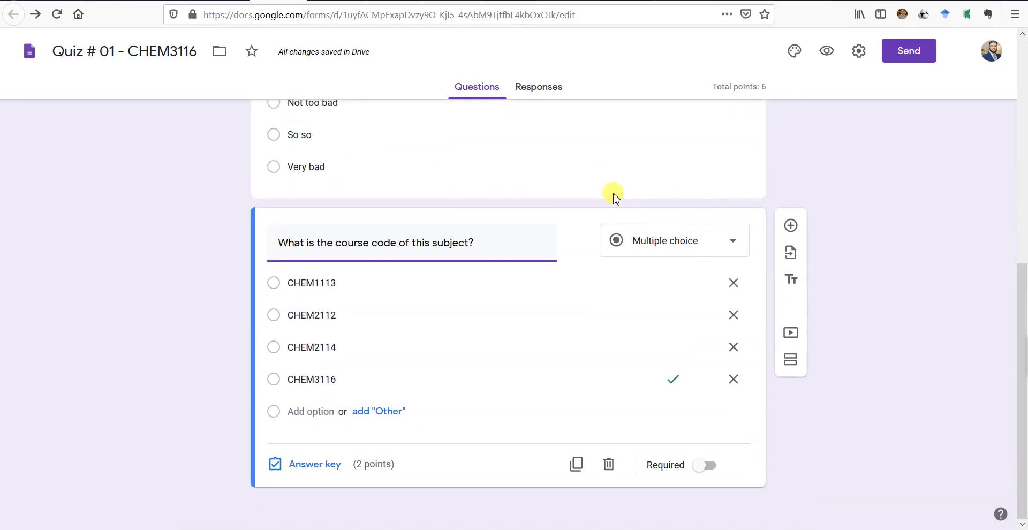
pyautogui.moveTo(325, 57)
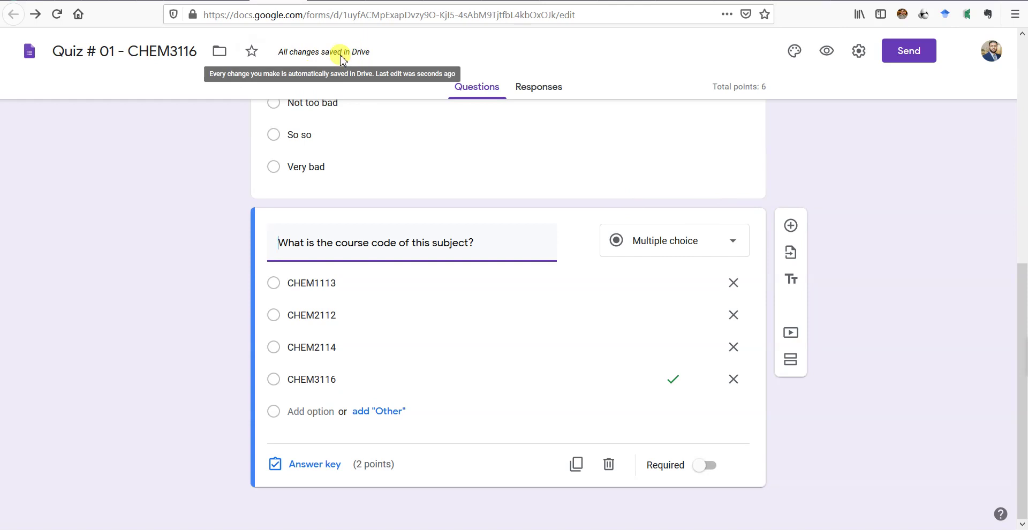
pyautogui.scroll(8, 344, 63)
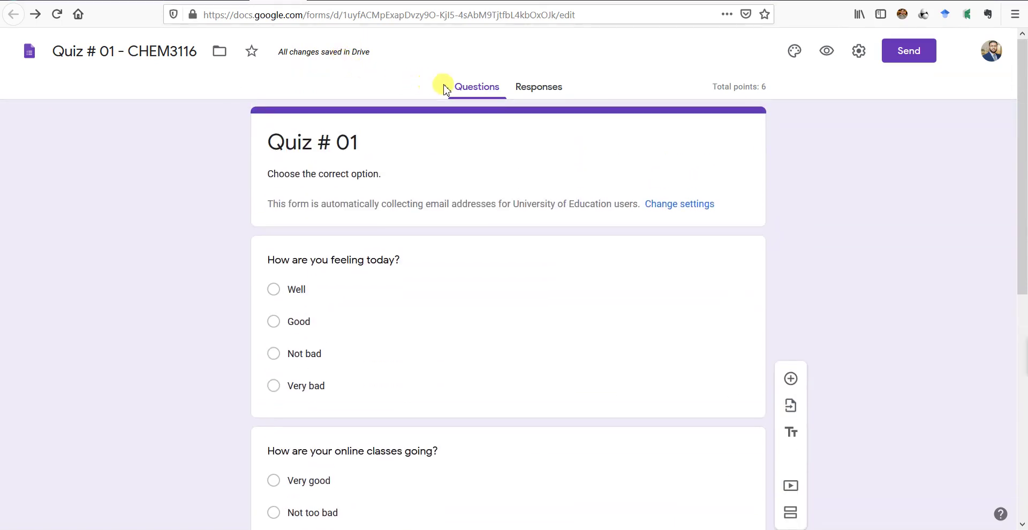
pyautogui.click(546, 95)
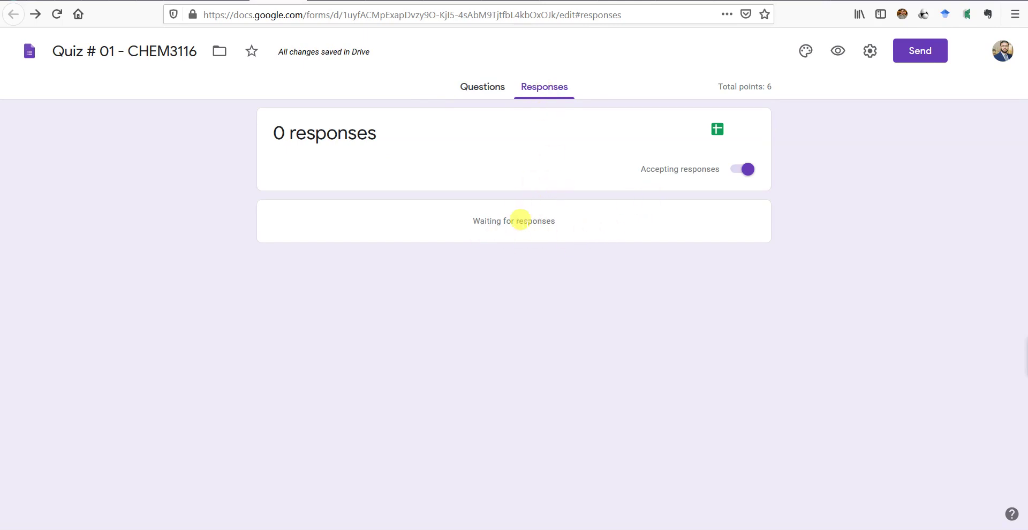
pyautogui.click(488, 98)
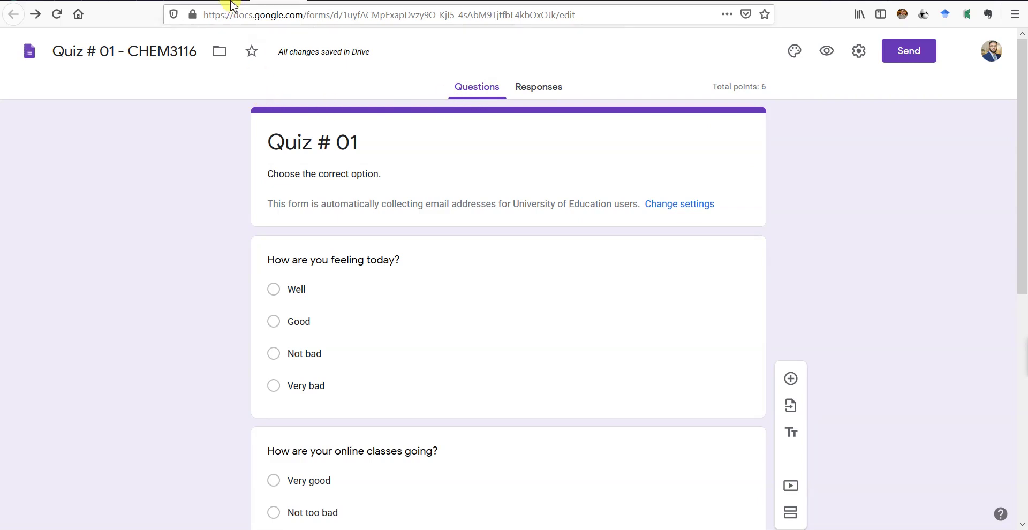
# Switch to the Quiz # 01 assignment in Google Classroom, and turn grade importing off and back on.
pyautogui.hotkey('ctrl', 'Tab')
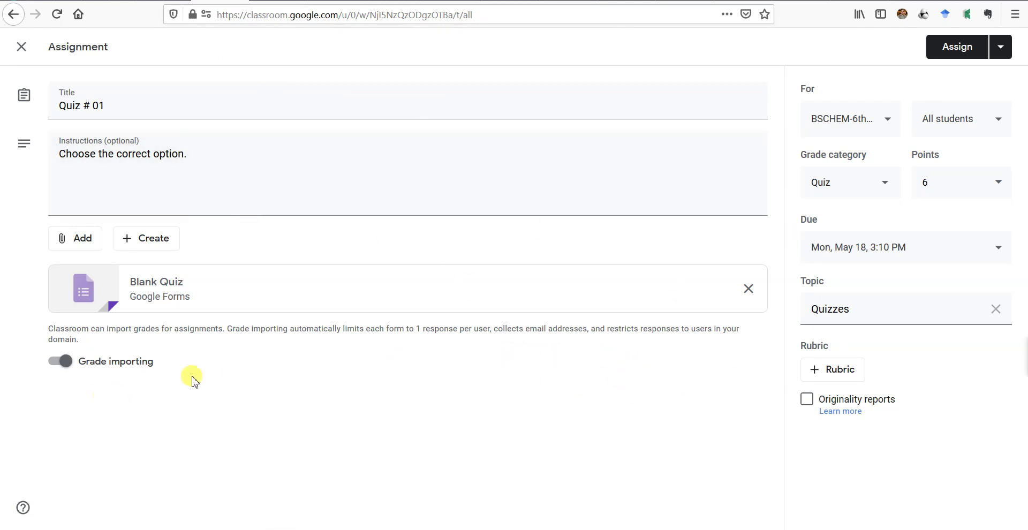
pyautogui.click(65, 364)
pyautogui.click(67, 362)
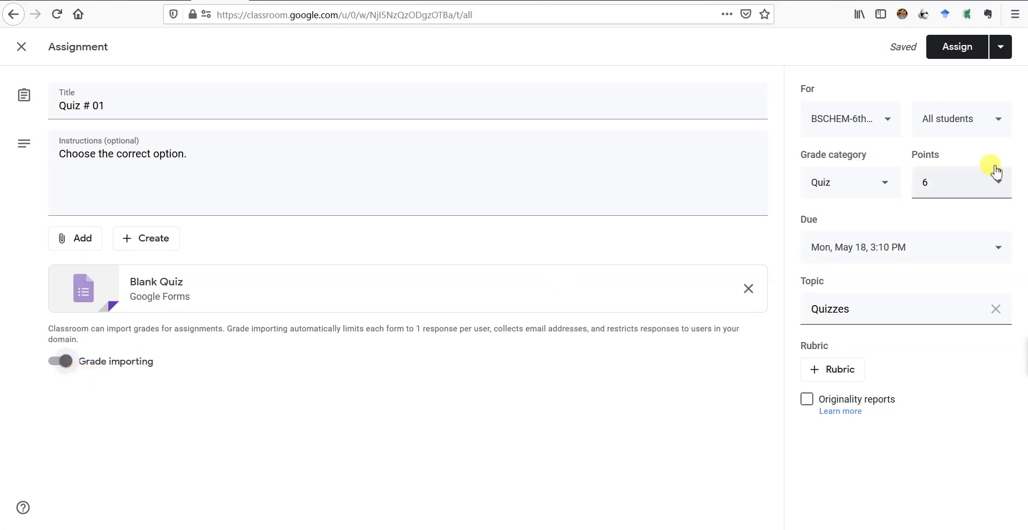
# Restrict the assignment's recipients from all students to only the visiting account, and assign Quiz # 01.
pyautogui.click(991, 124)
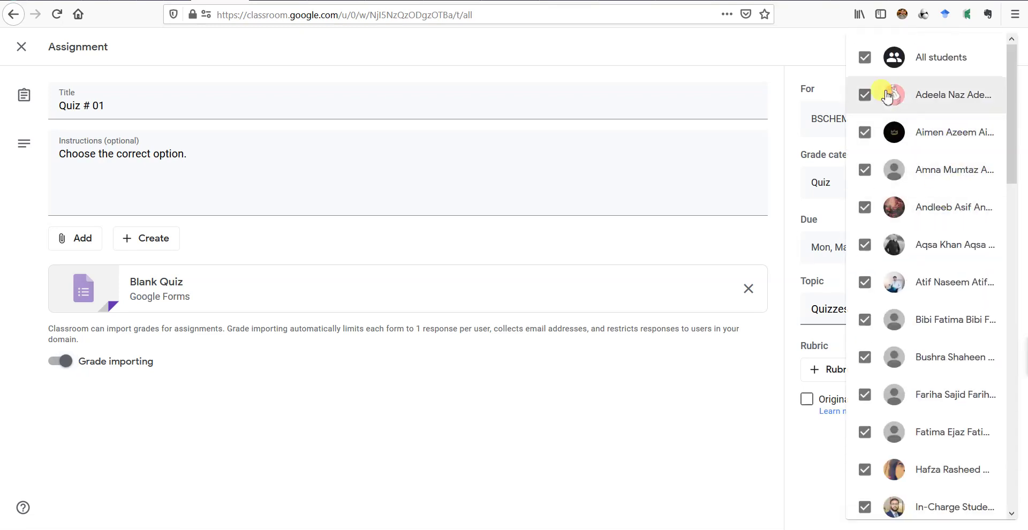
pyautogui.click(866, 57)
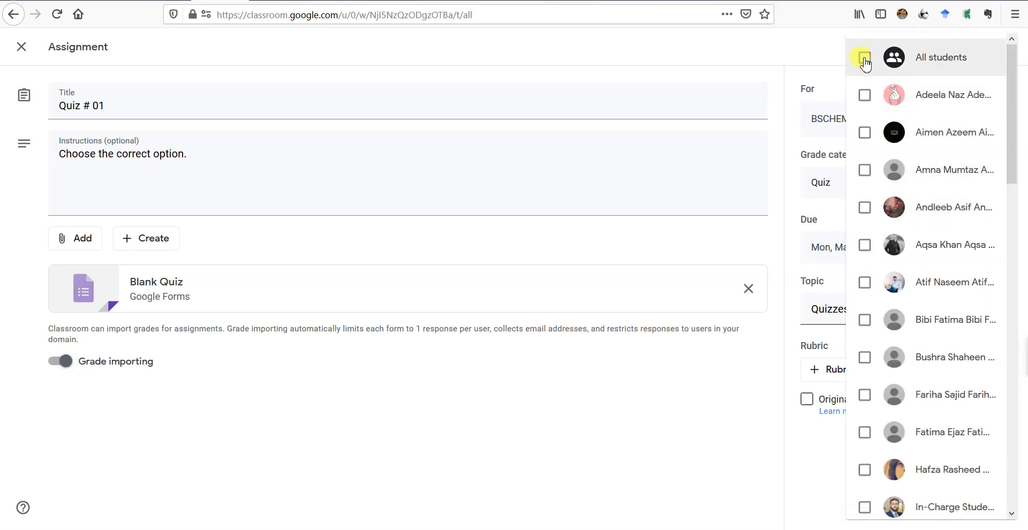
pyautogui.moveTo(1012, 87); pyautogui.dragTo(1010, 418)
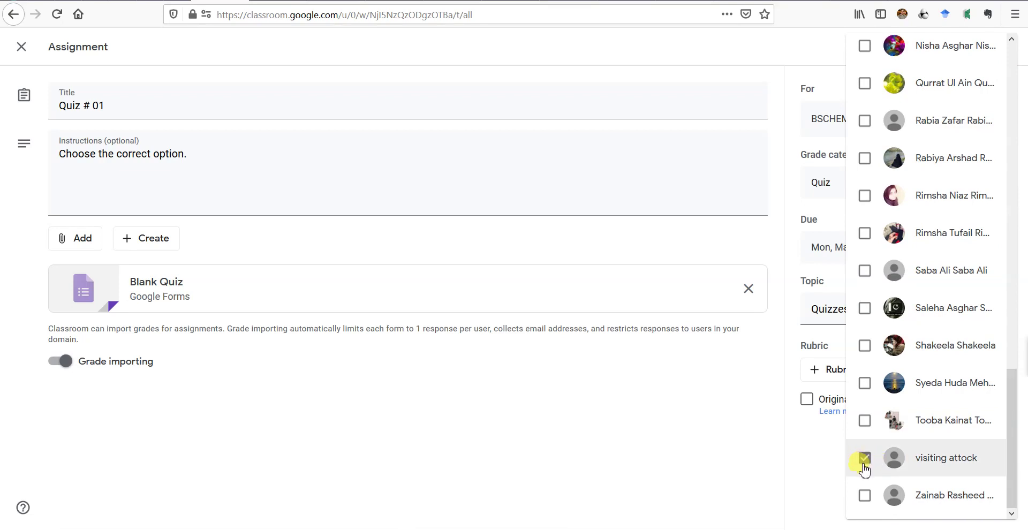
pyautogui.click(765, 455)
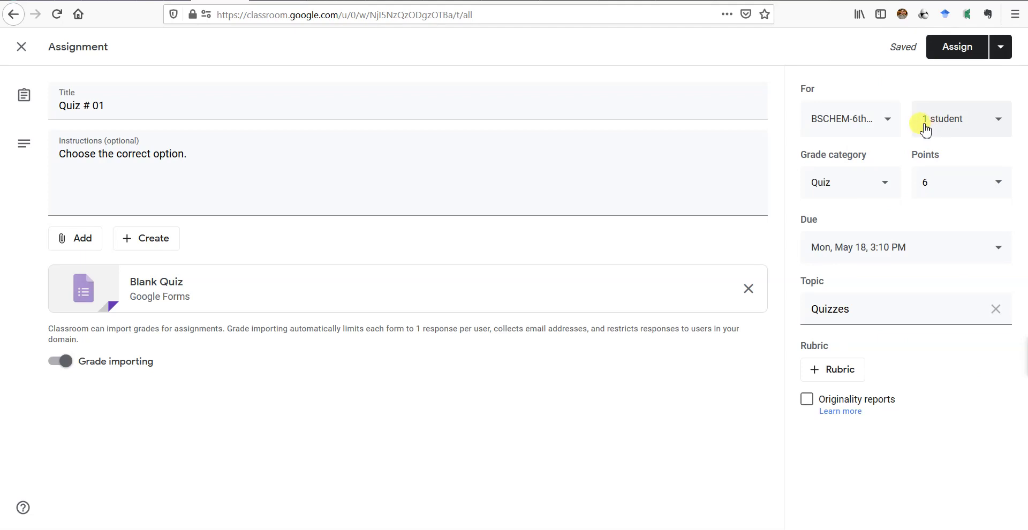
pyautogui.click(975, 59)
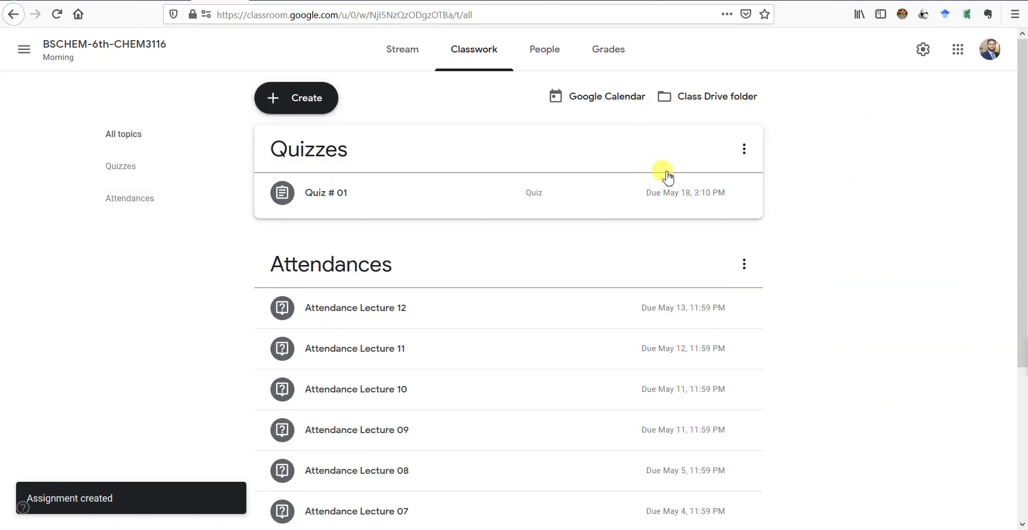
# Open the student work for the Quiz # 01 assignment and import the grades from the quiz form.
pyautogui.click(345, 197)
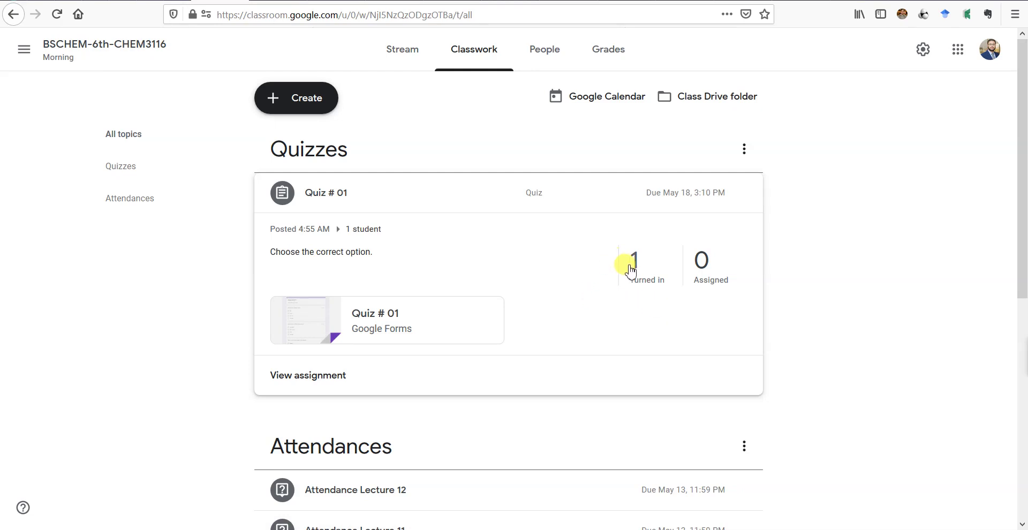
pyautogui.click(326, 377)
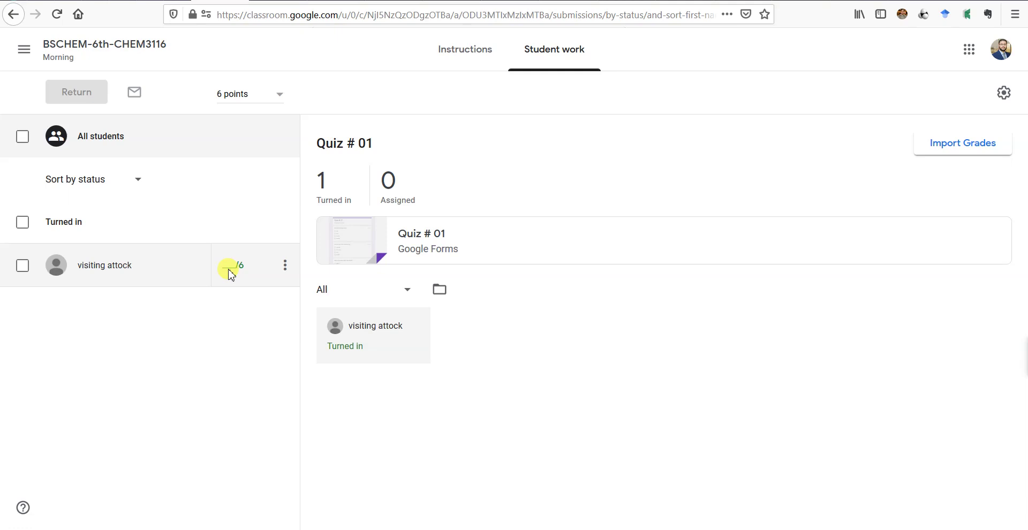
pyautogui.click(957, 153)
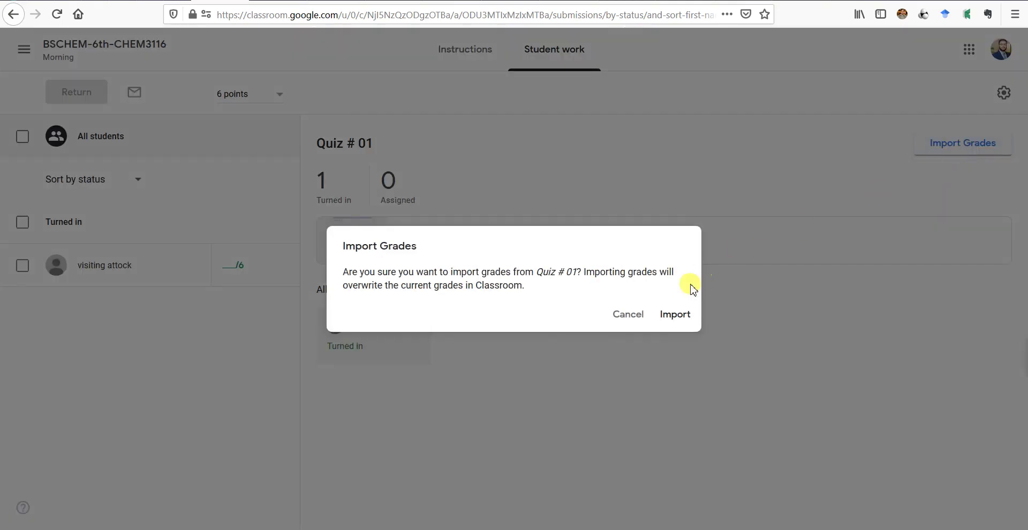
pyautogui.click(676, 314)
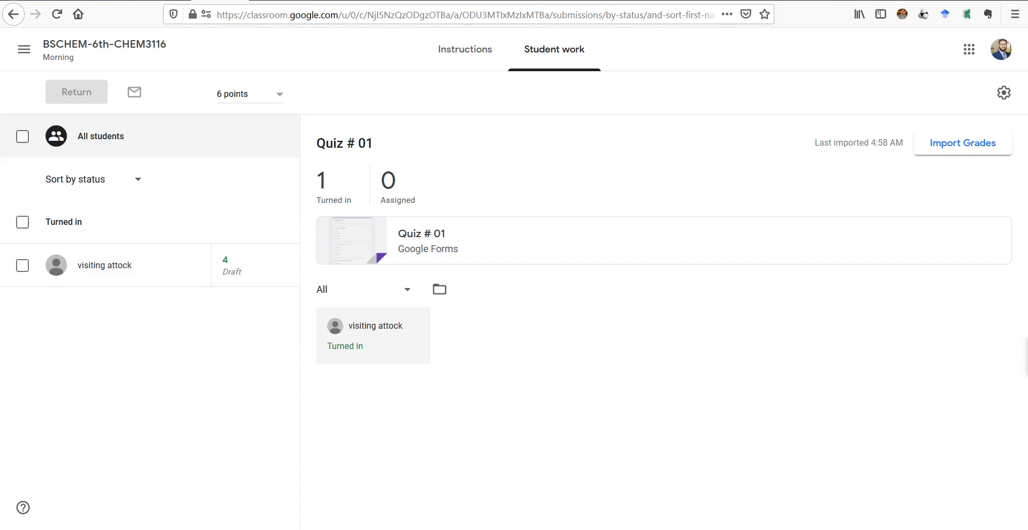
# Switch to the Quiz # 01 form and examine the insights and points distribution in its responses summary.
pyautogui.hotkey('ctrl', 'Tab')
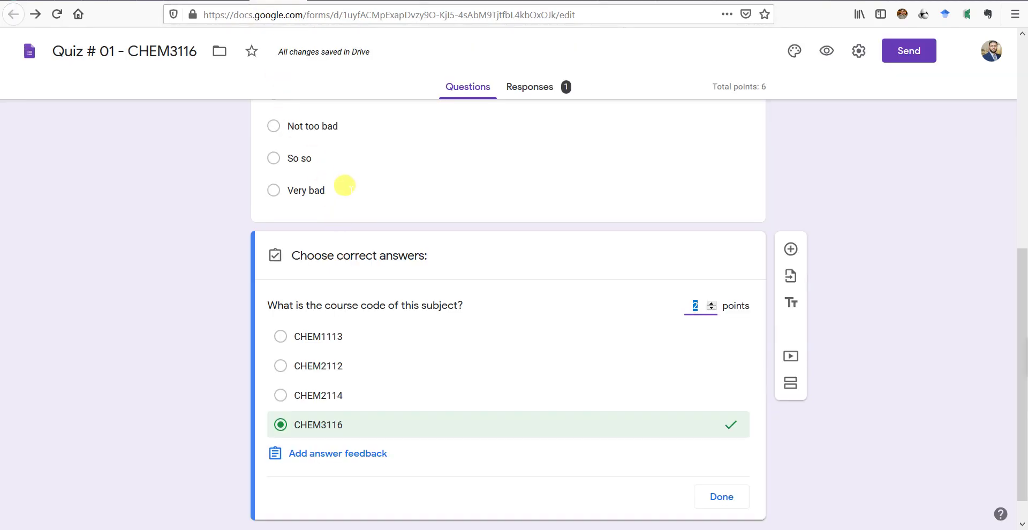
pyautogui.scroll(7, 424, 256)
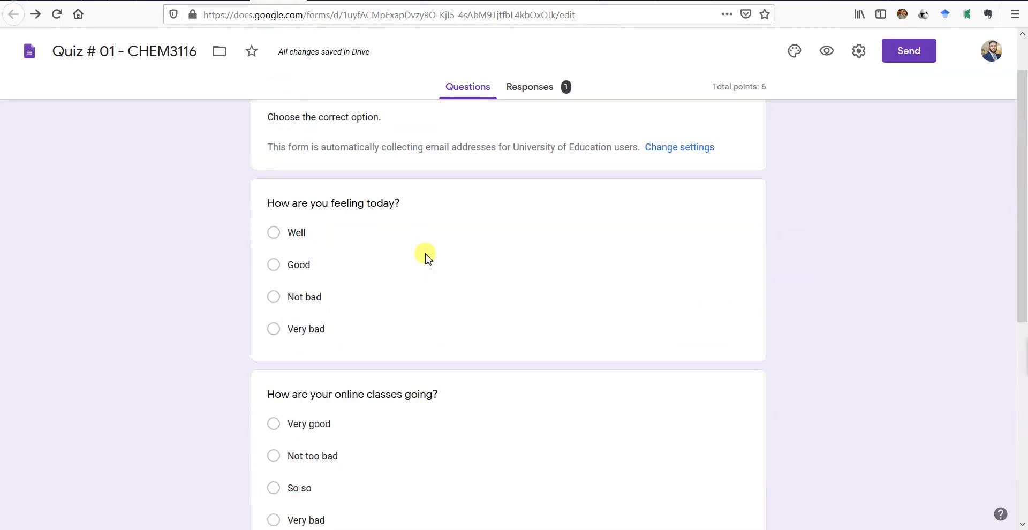
pyautogui.click(561, 94)
pyautogui.scroll(-1, 539, 179)
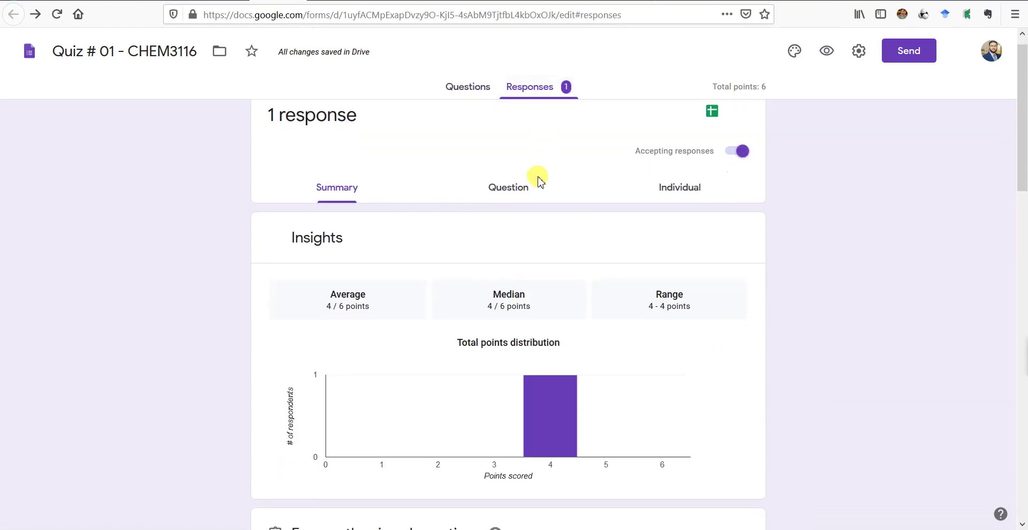
pyautogui.scroll(-1, 540, 179)
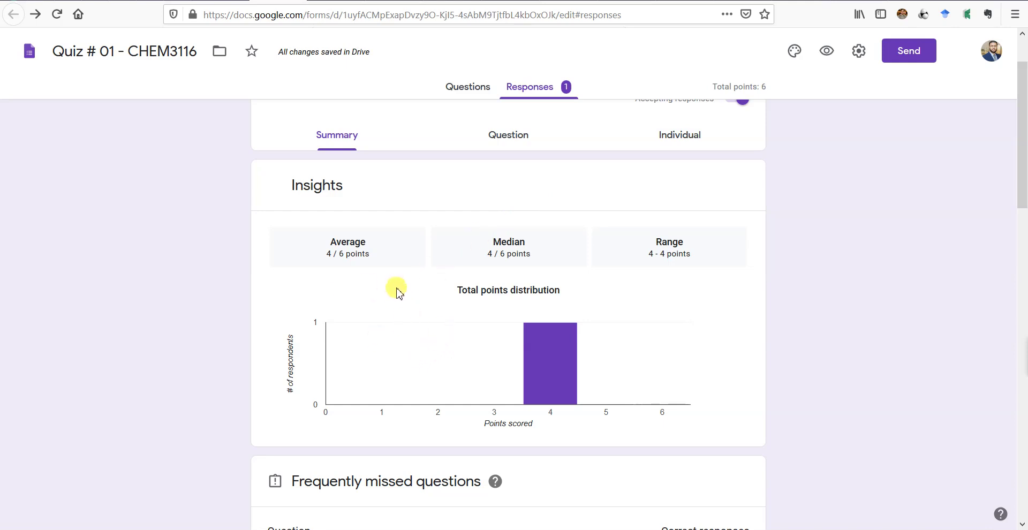
pyautogui.scroll(1, 452, 321)
pyautogui.scroll(-2, 452, 319)
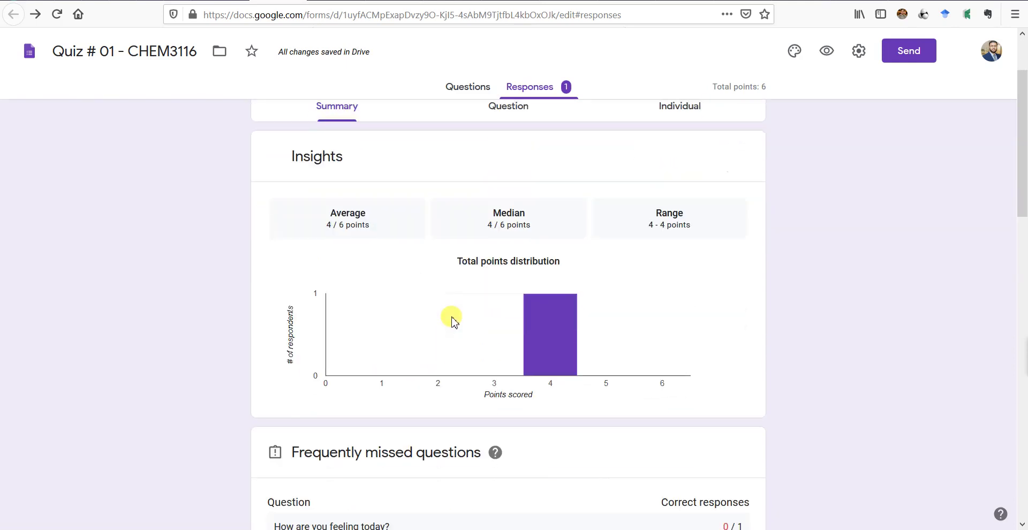
pyautogui.scroll(1, 452, 319)
# Examine the student's individual response to Quiz # 01, checking the marking of each of the three questions.
pyautogui.click(513, 148)
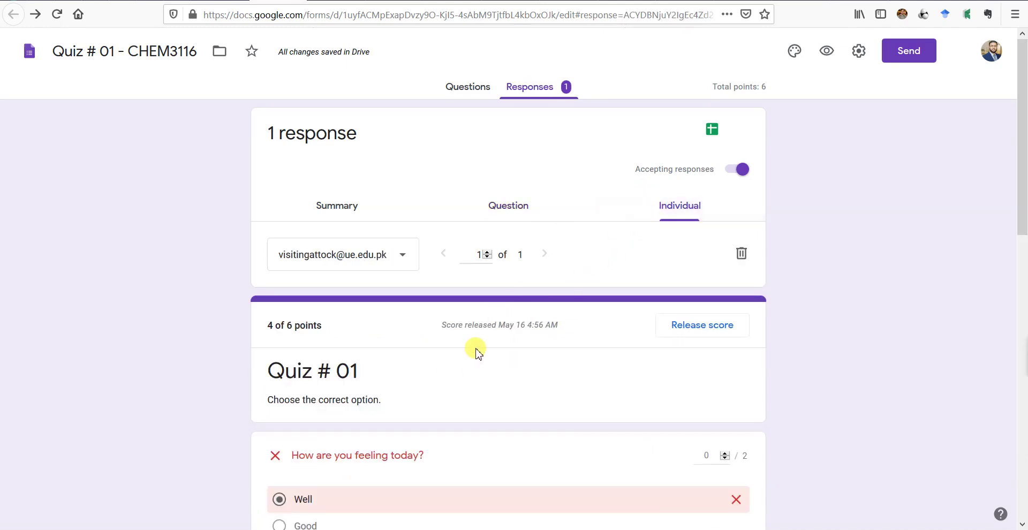
pyautogui.scroll(-3, 476, 354)
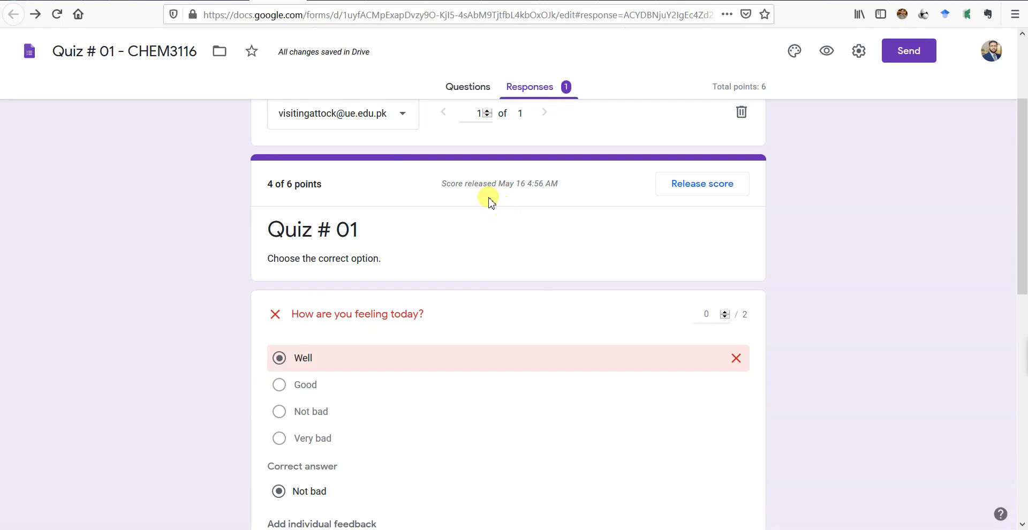
pyautogui.scroll(3, 391, 215)
pyautogui.click(396, 252)
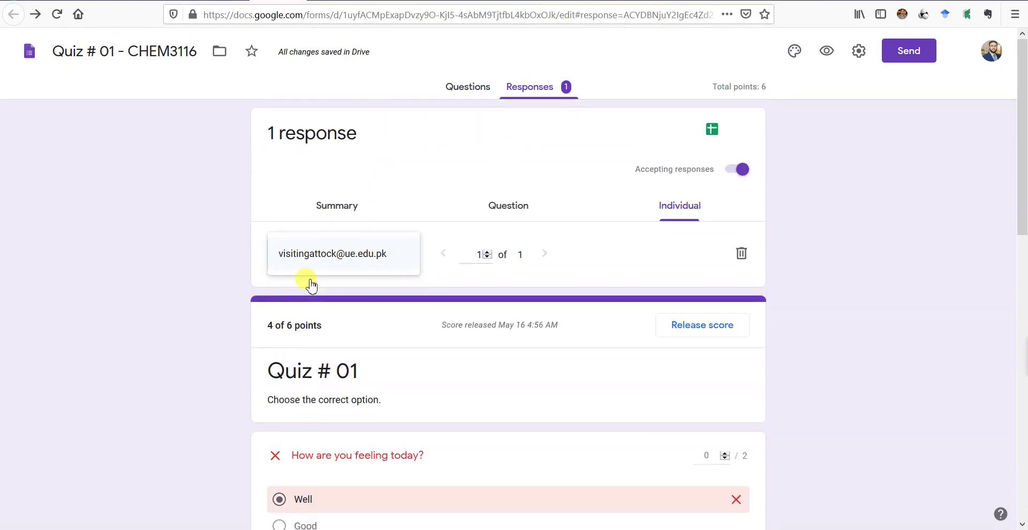
pyautogui.click(247, 261)
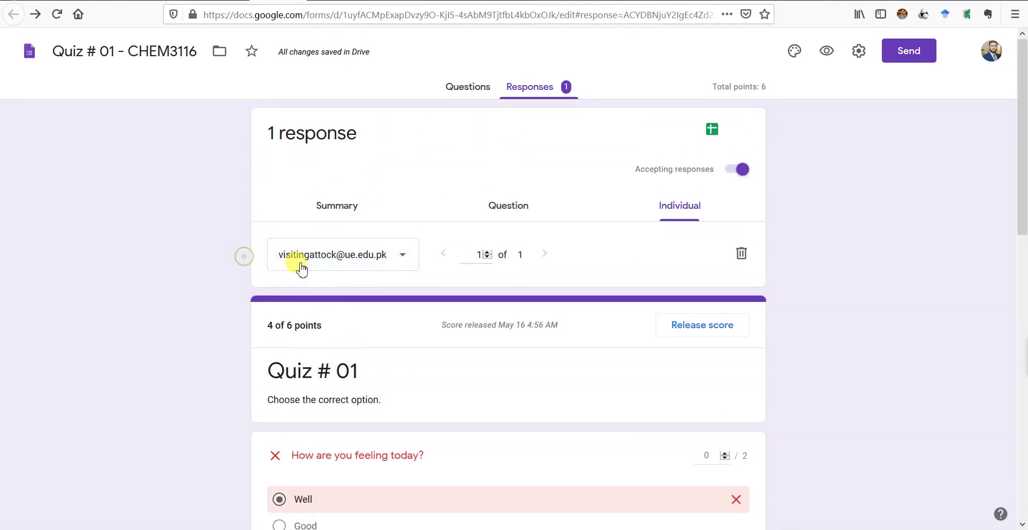
pyautogui.scroll(-5, 610, 280)
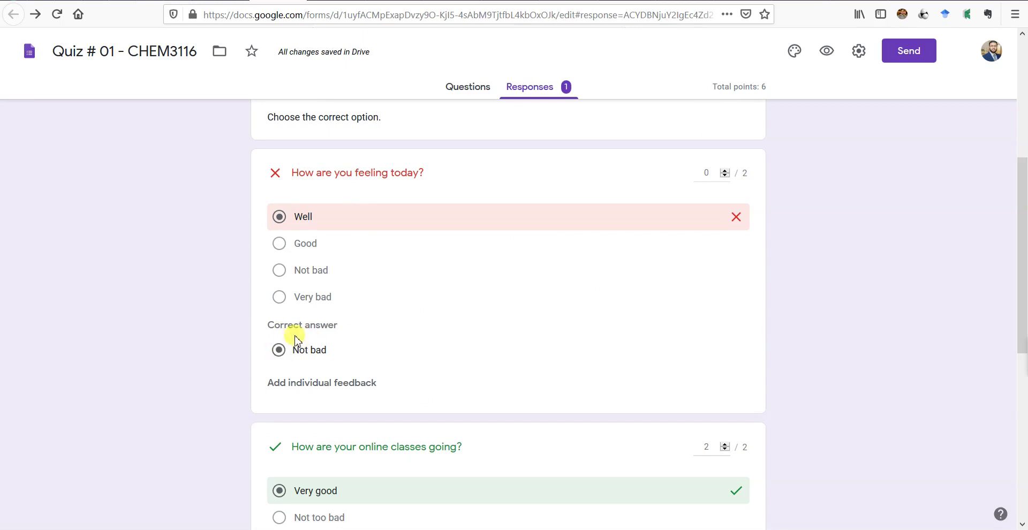
pyautogui.scroll(-7, 455, 340)
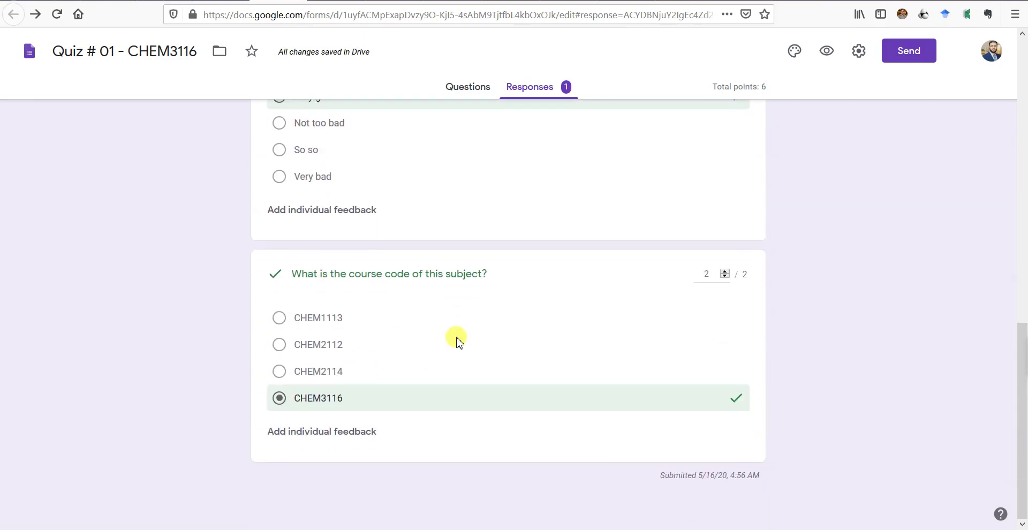
pyautogui.scroll(12, 457, 341)
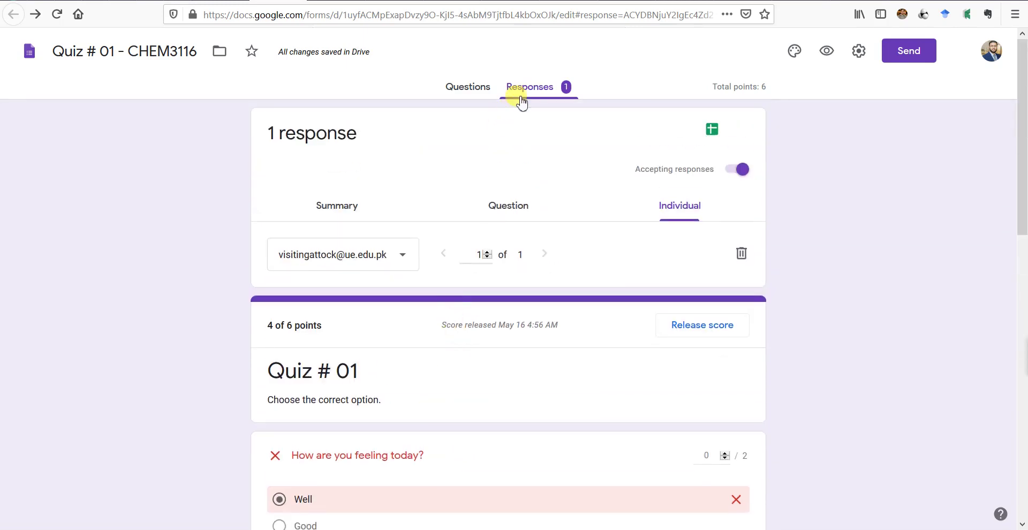
# Return to the responses summary and review the frequently missed questions, the scores and the per-question charts.
pyautogui.click(343, 208)
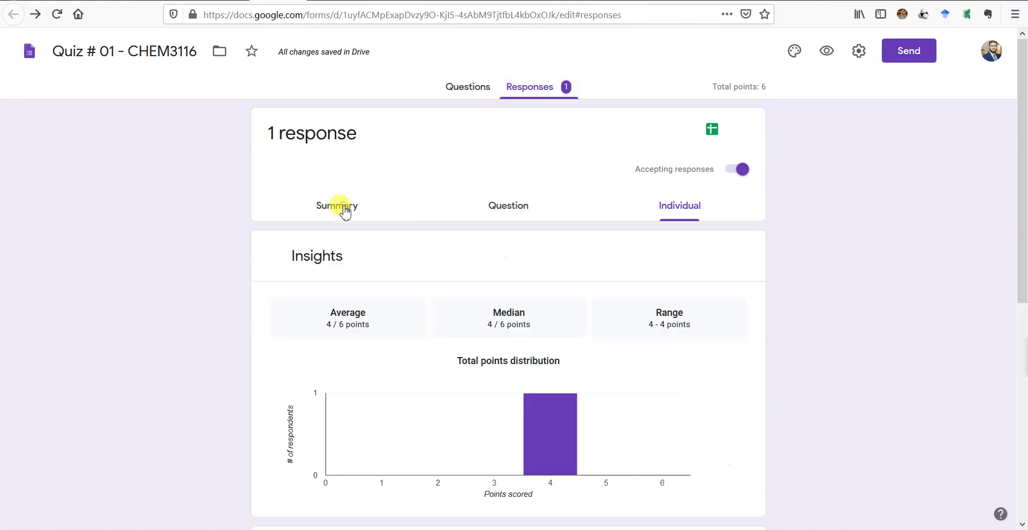
pyautogui.scroll(-8, 459, 288)
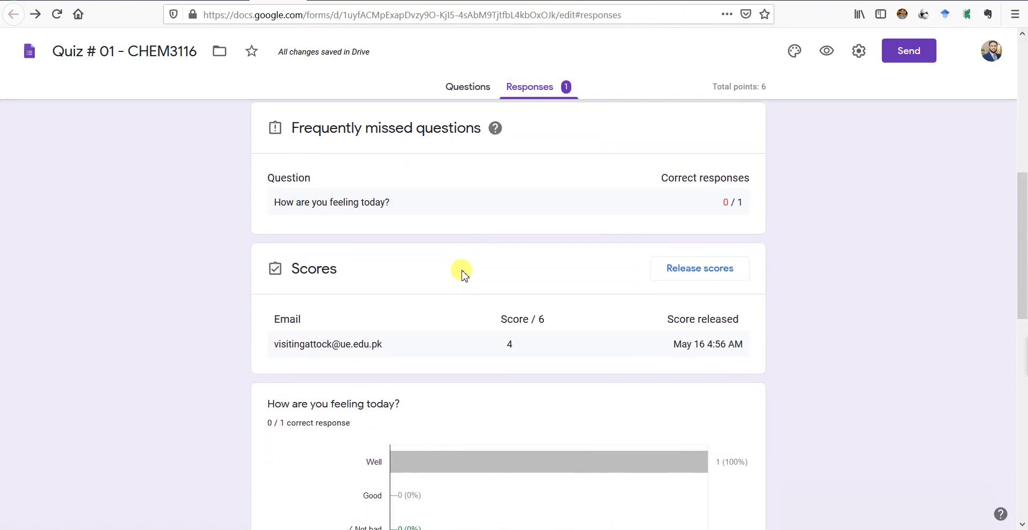
pyautogui.scroll(-12, 489, 255)
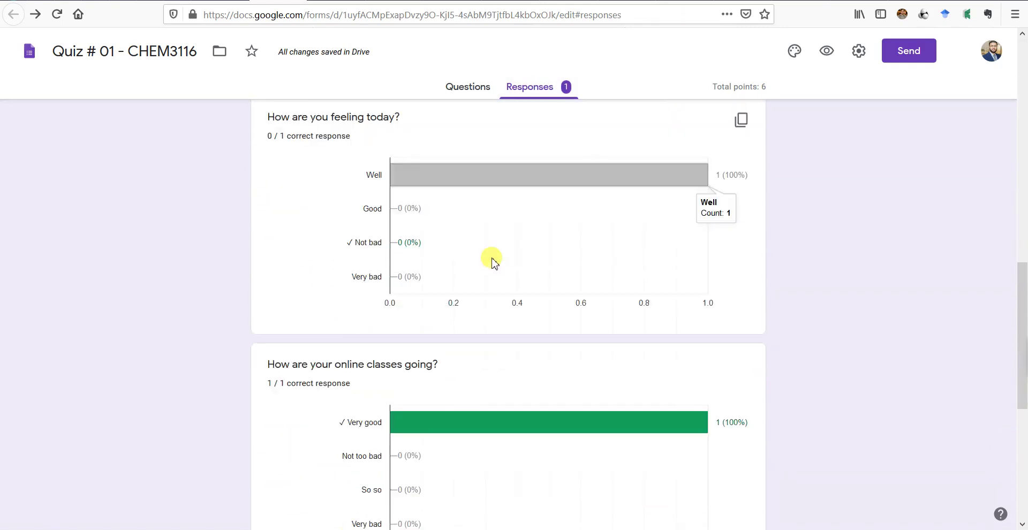
pyautogui.scroll(20, 493, 262)
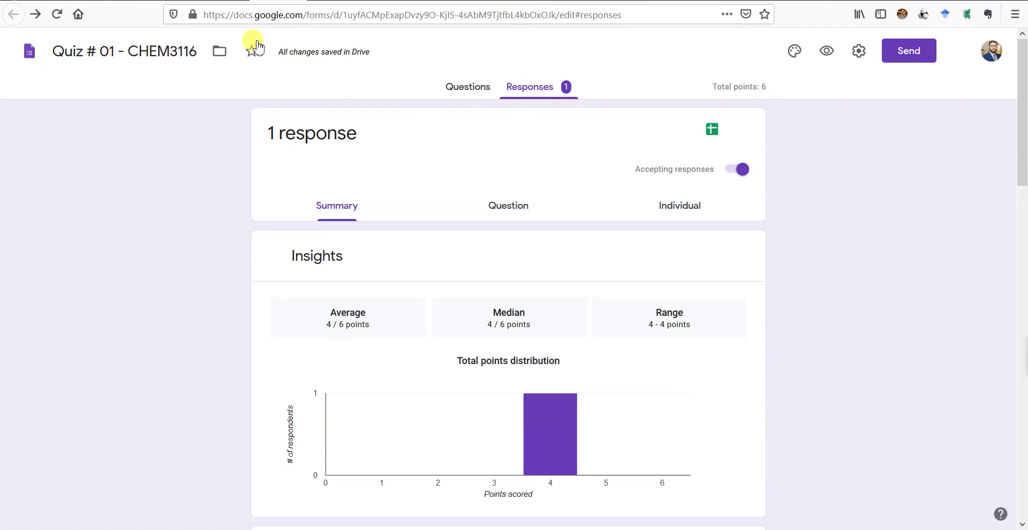
# Switch back to the assignment's student work in Google Classroom and return the graded quiz to the student without a private comment.
pyautogui.click(236, 0)
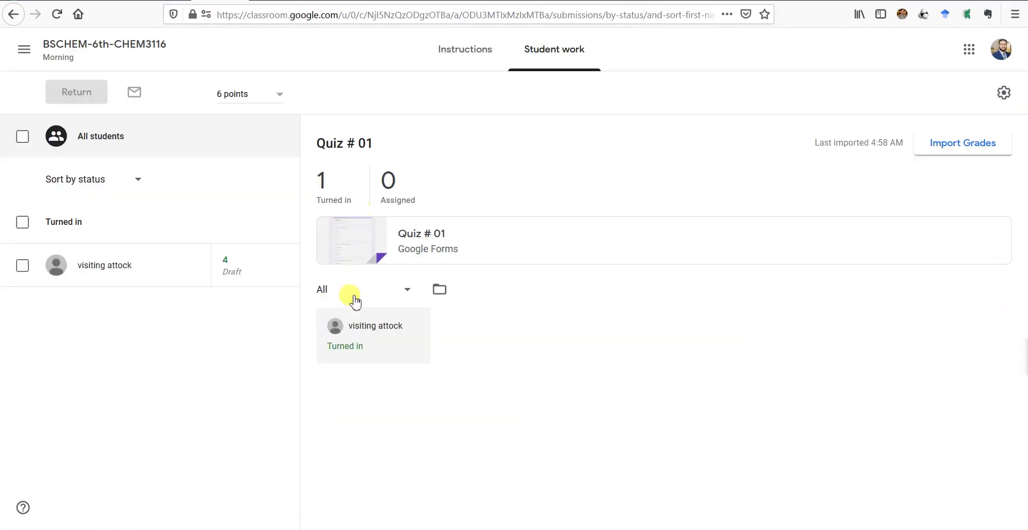
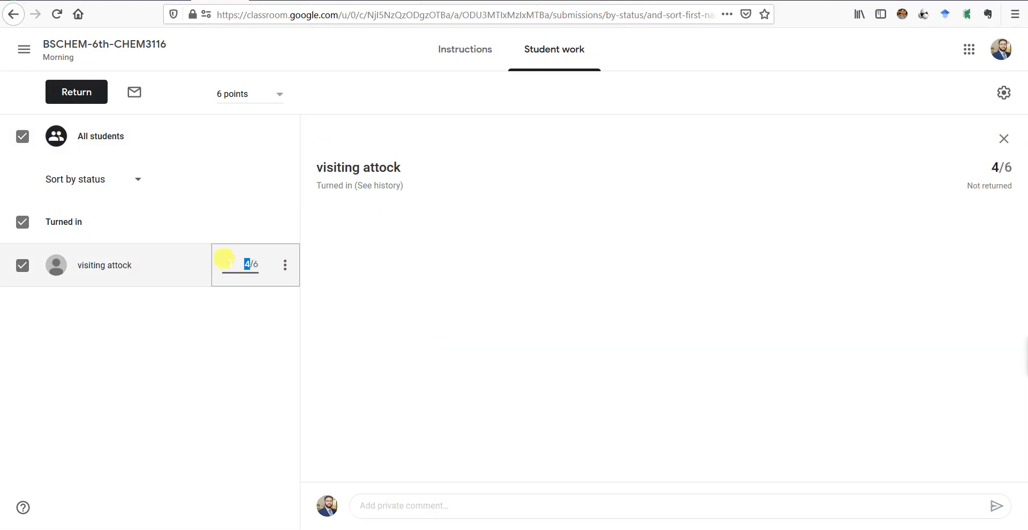
pyautogui.click(390, 305)
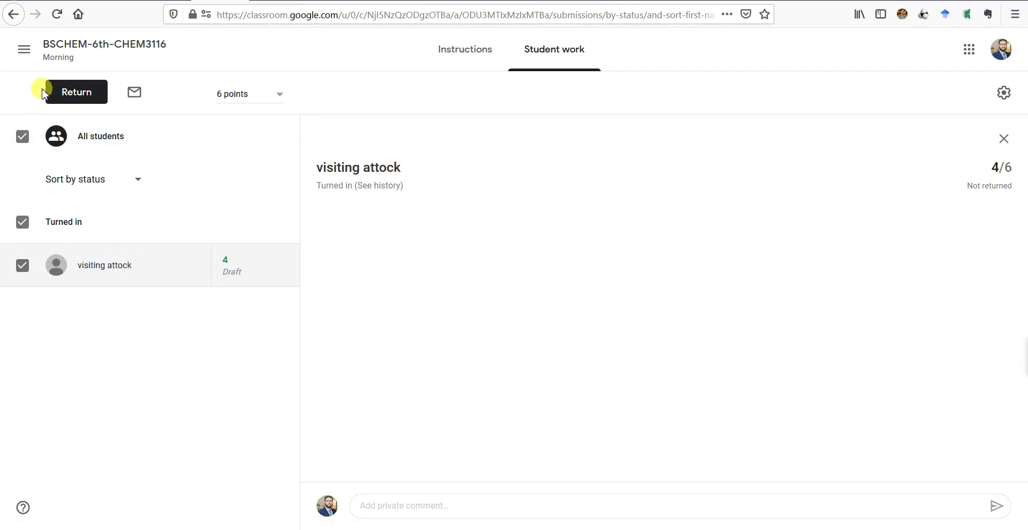
pyautogui.click(76, 97)
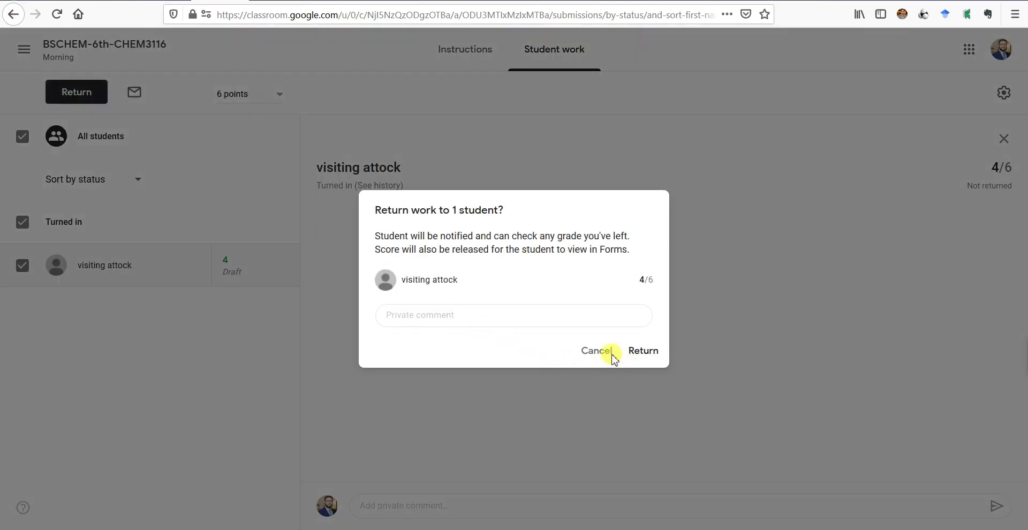
pyautogui.click(462, 323)
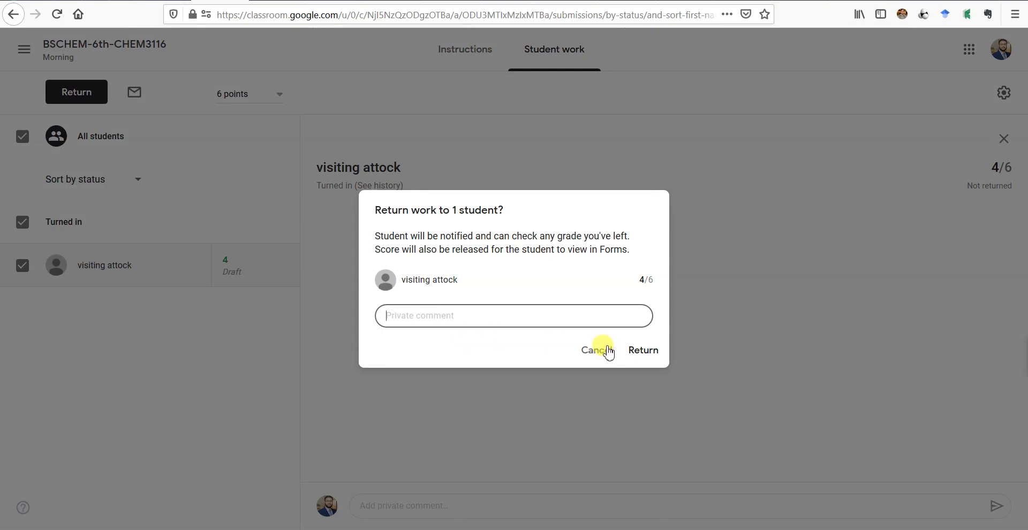
pyautogui.click(640, 350)
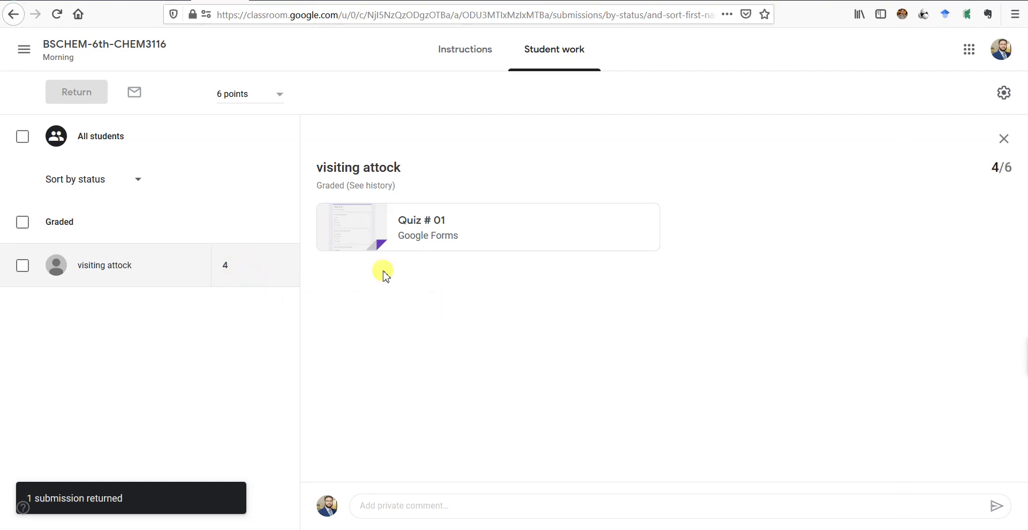
# Check the student's Quiz # 01 grade in the class gradebook, and go back to the classwork list.
pyautogui.click(75, 48)
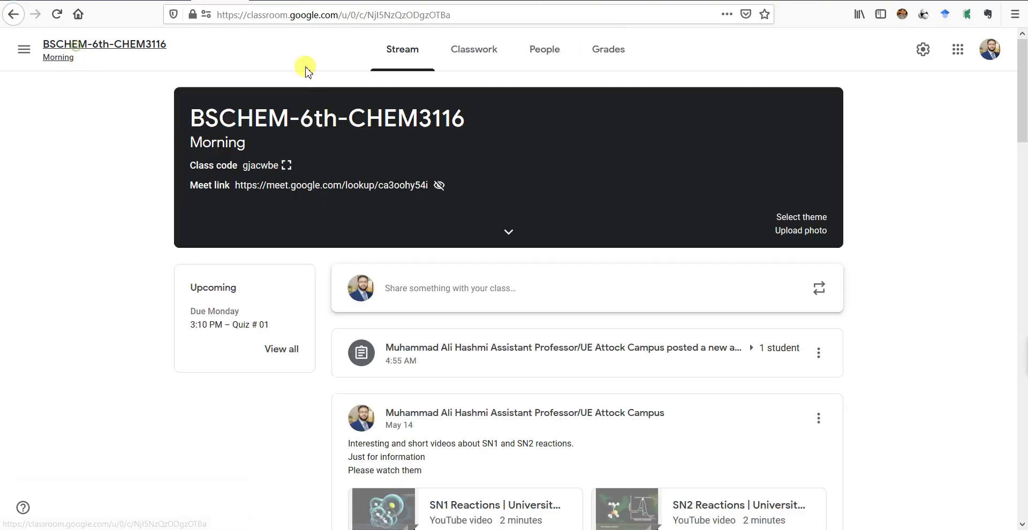
pyautogui.click(613, 60)
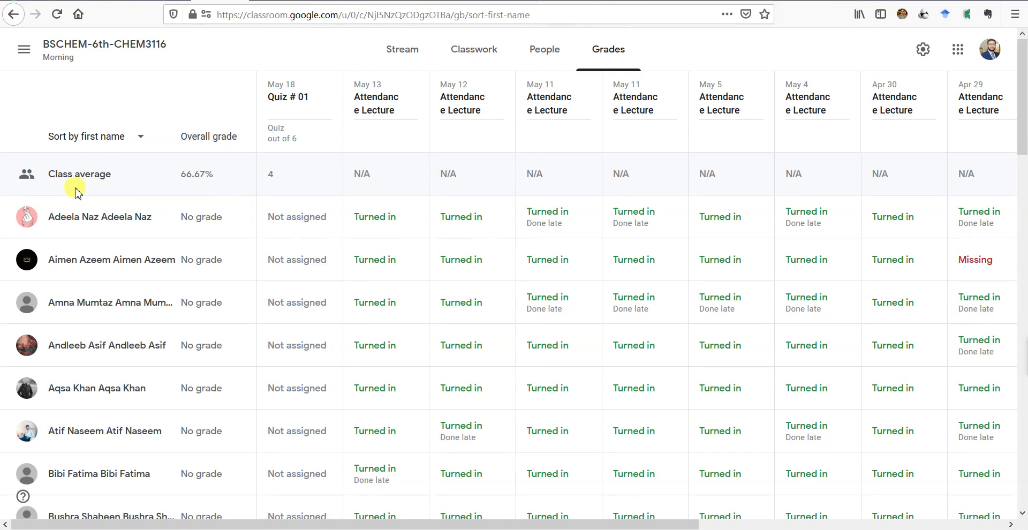
pyautogui.scroll(-20, 294, 241)
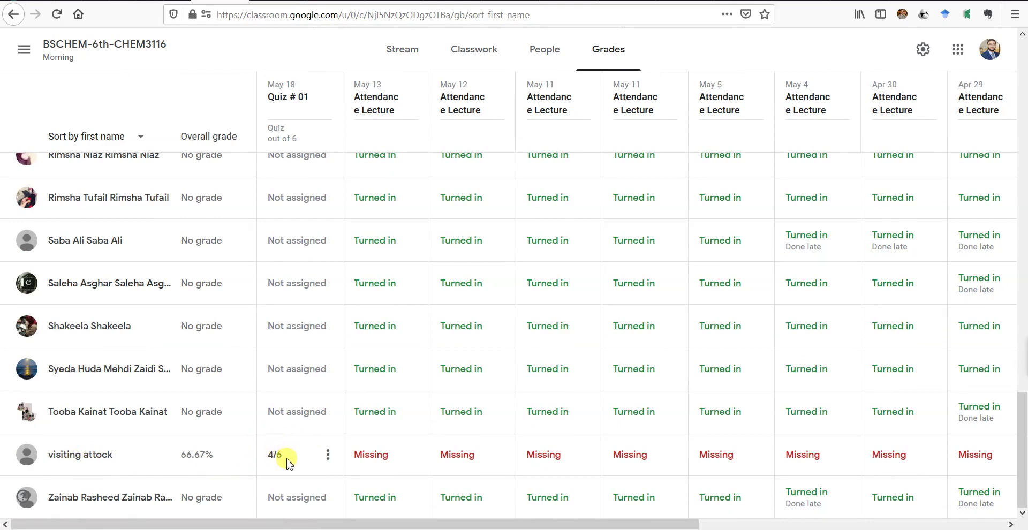
pyautogui.scroll(10, 289, 460)
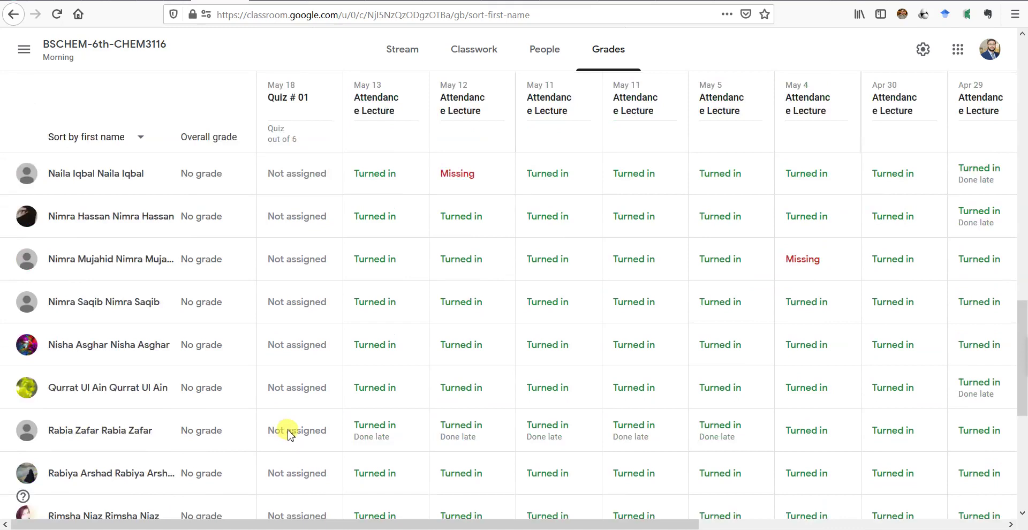
pyautogui.scroll(5, 377, 294)
pyautogui.click(474, 49)
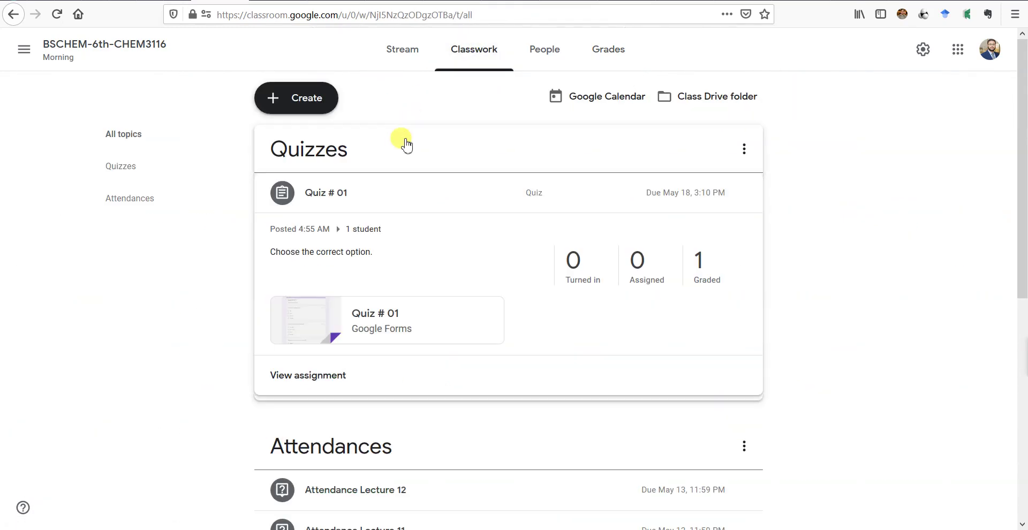